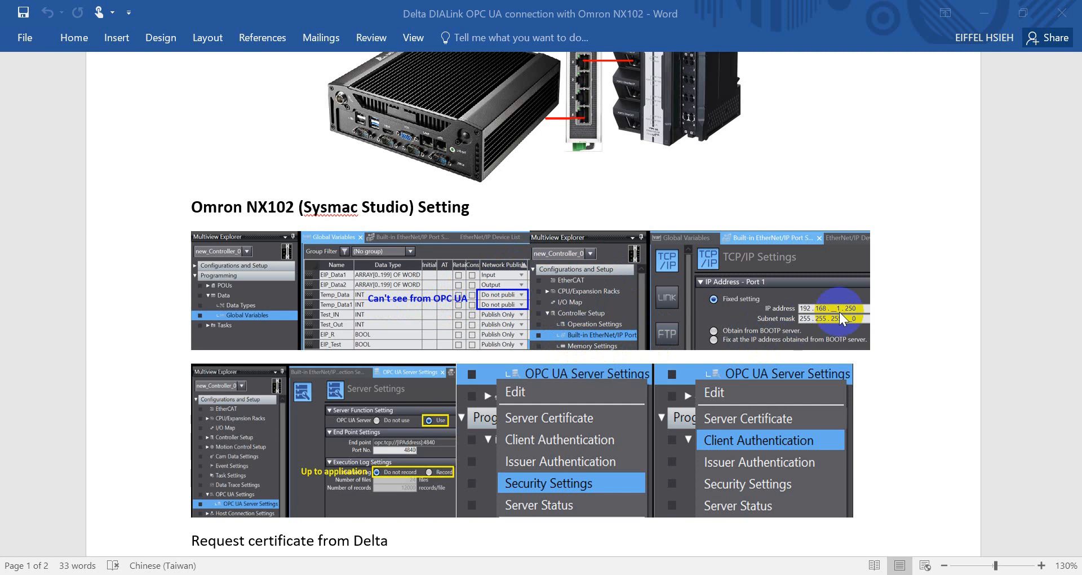
- Review the guide's system architecture, Omron NX102 server and authentication settings, and Delta DIALink device settings
scroll(848, 308, up, 3)
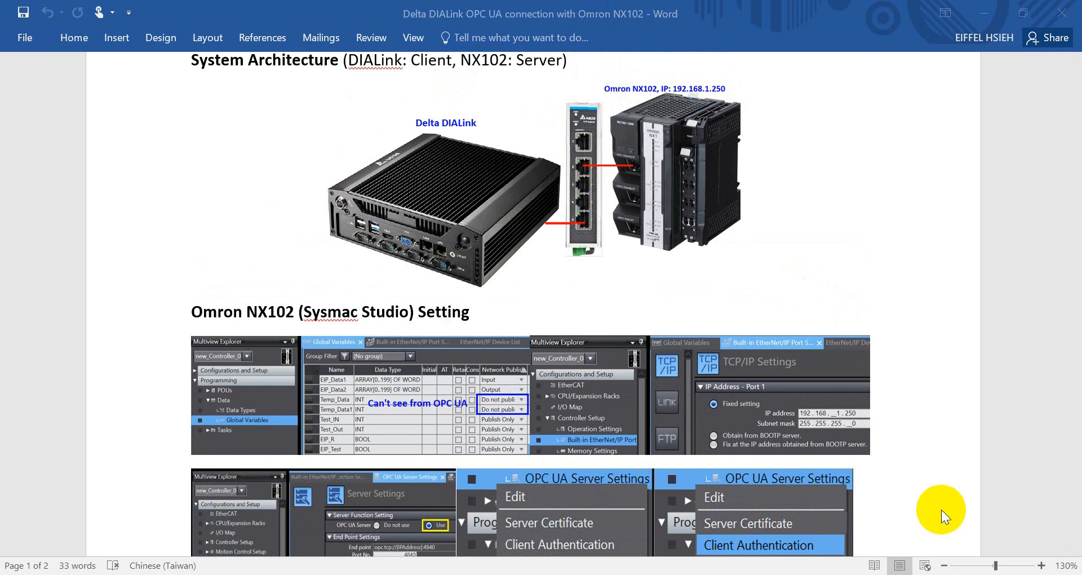
scroll(942, 508, down, 3)
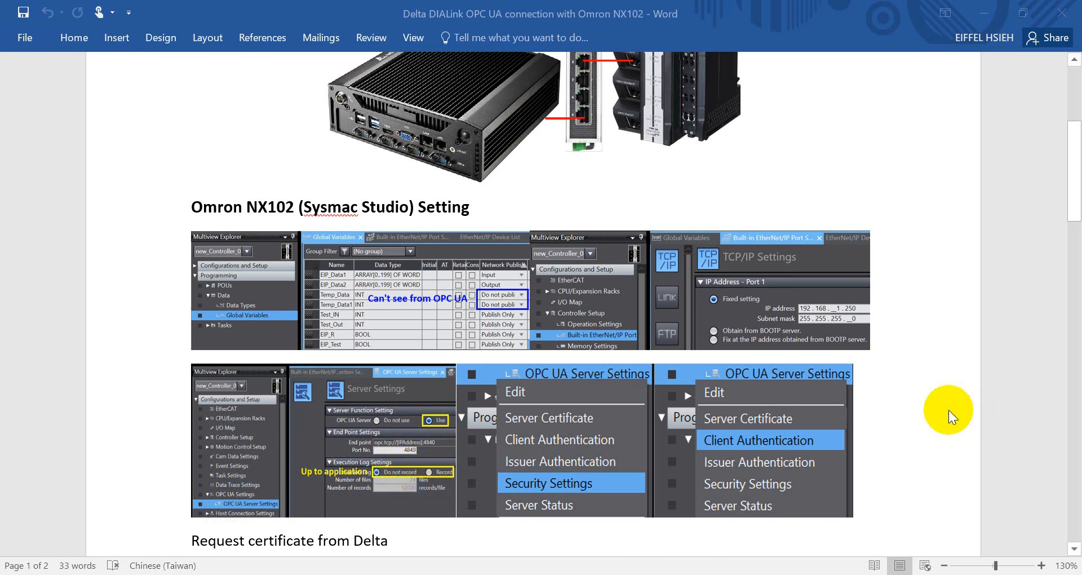
scroll(952, 417, down, 4)
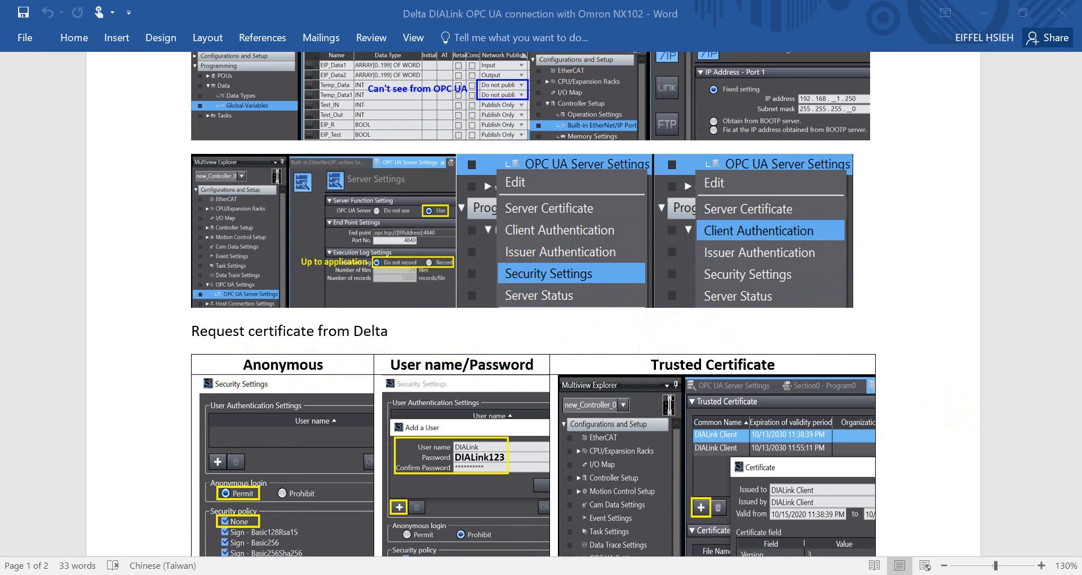
scroll(540, 446, down, 1)
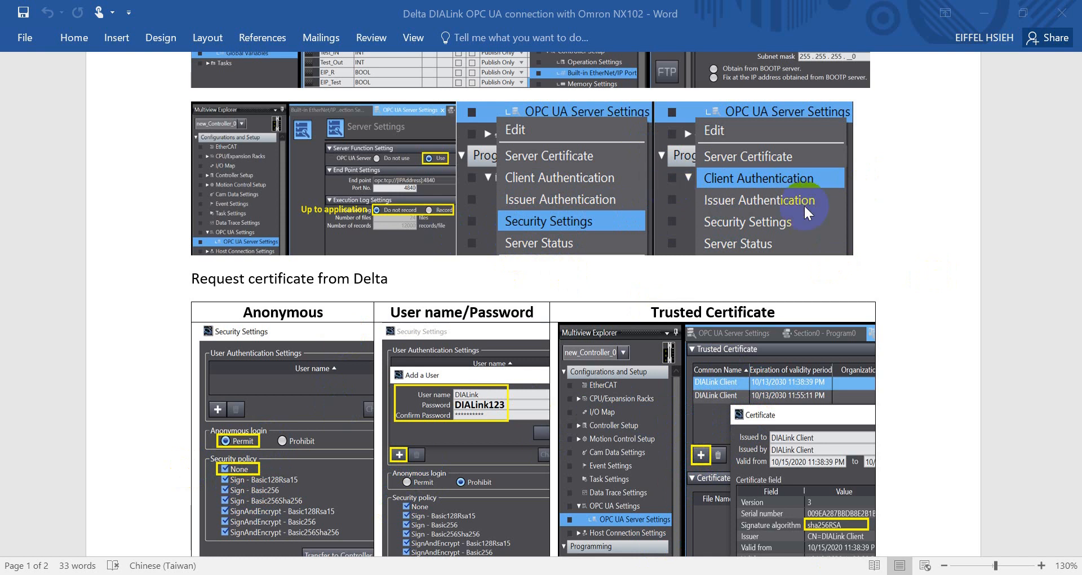
scroll(837, 236, down, 3)
scroll(837, 235, down, 10)
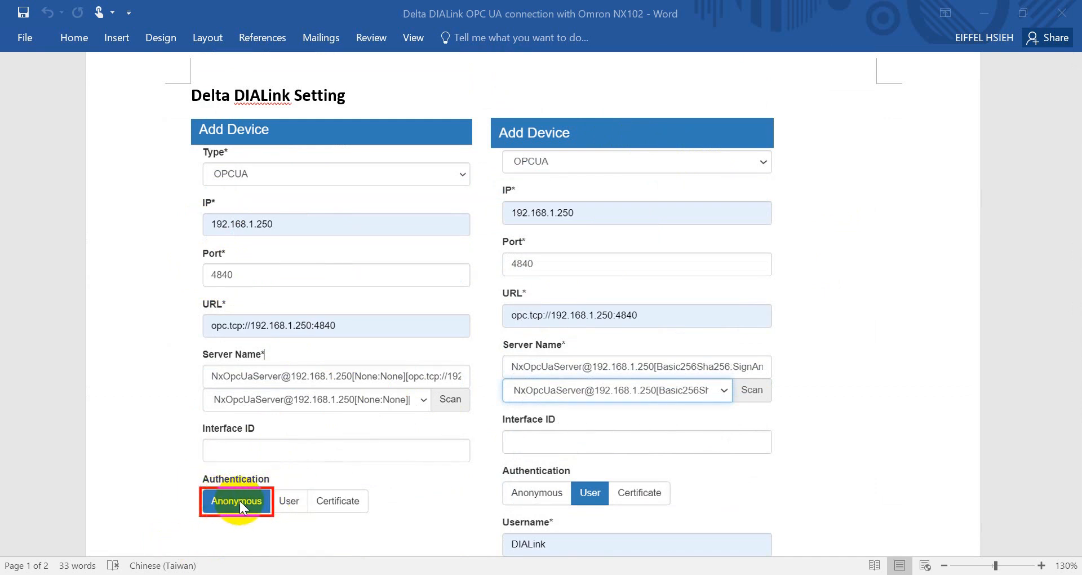
scroll(620, 490, down, 3)
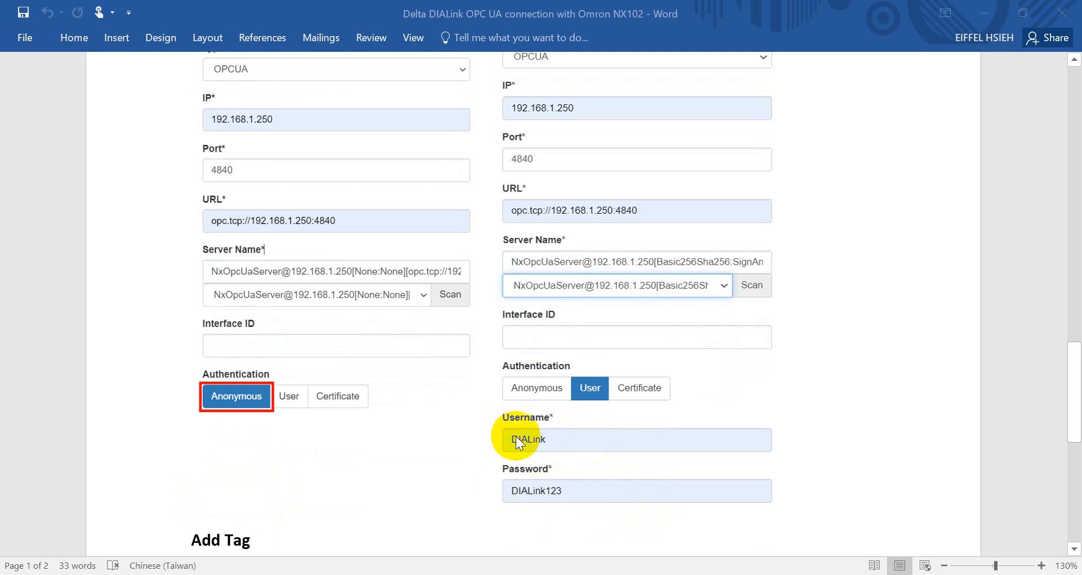
scroll(518, 414, up, 15)
scroll(451, 350, up, 3)
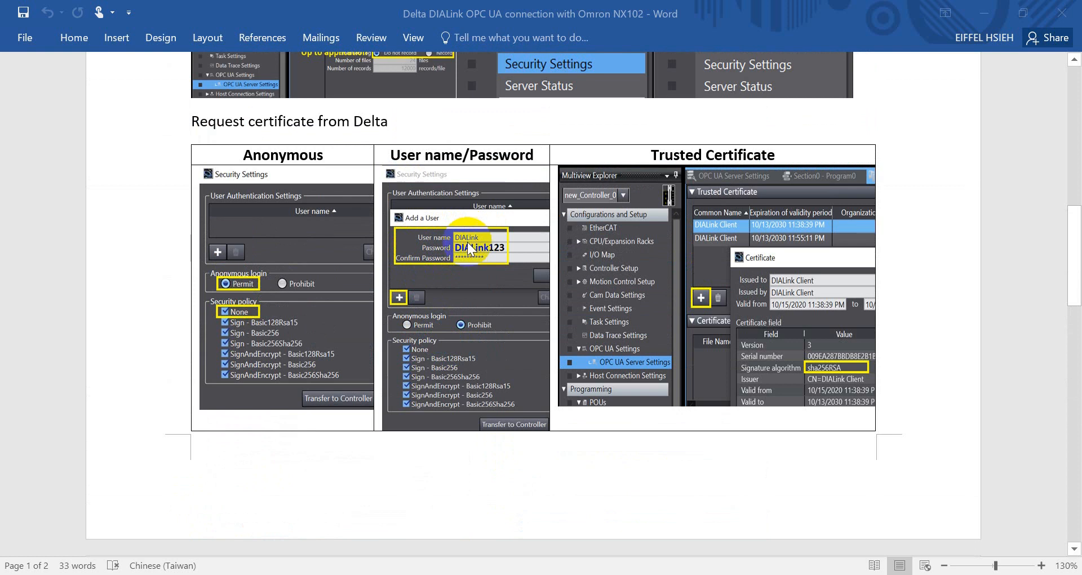
scroll(468, 245, down, 2)
scroll(1056, 249, down, 1)
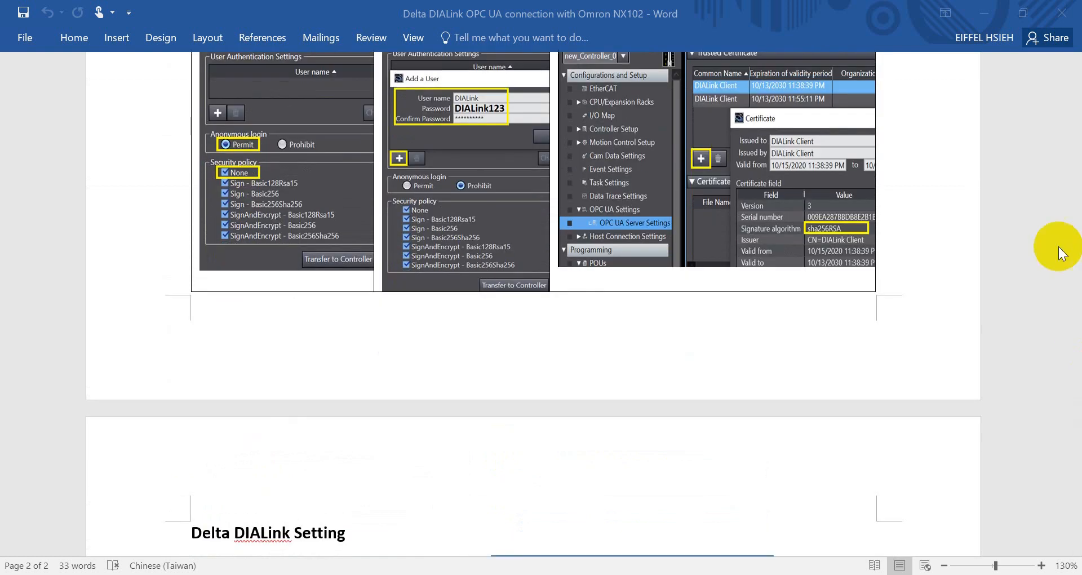
scroll(823, 441, down, 14)
scroll(828, 441, down, 1)
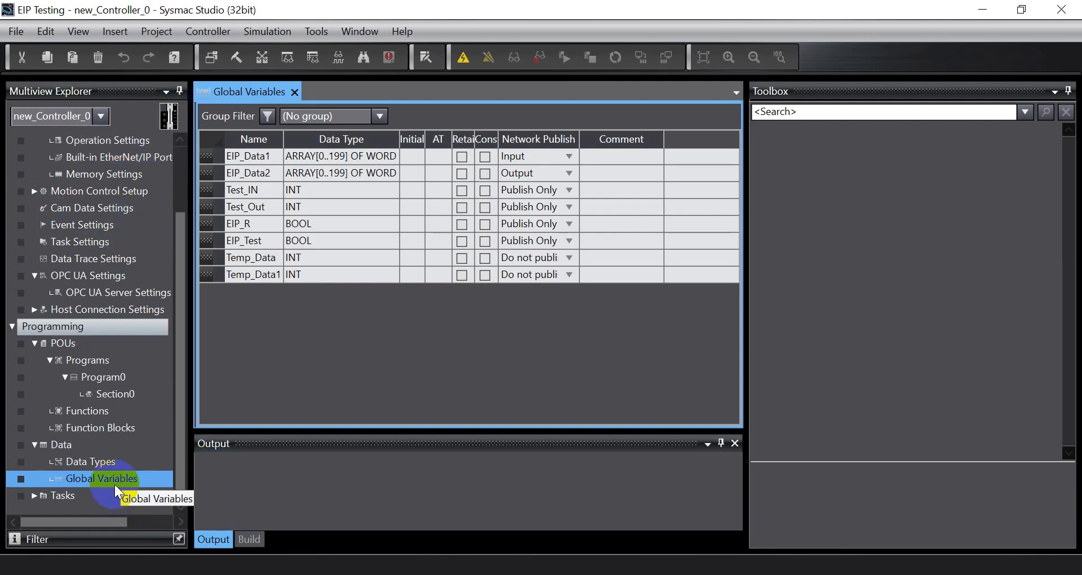
- Check the Network Publish options of the EIP_Data1 and Temp_Data global variables in Sysmac Studio
click(569, 157)
click(569, 157)
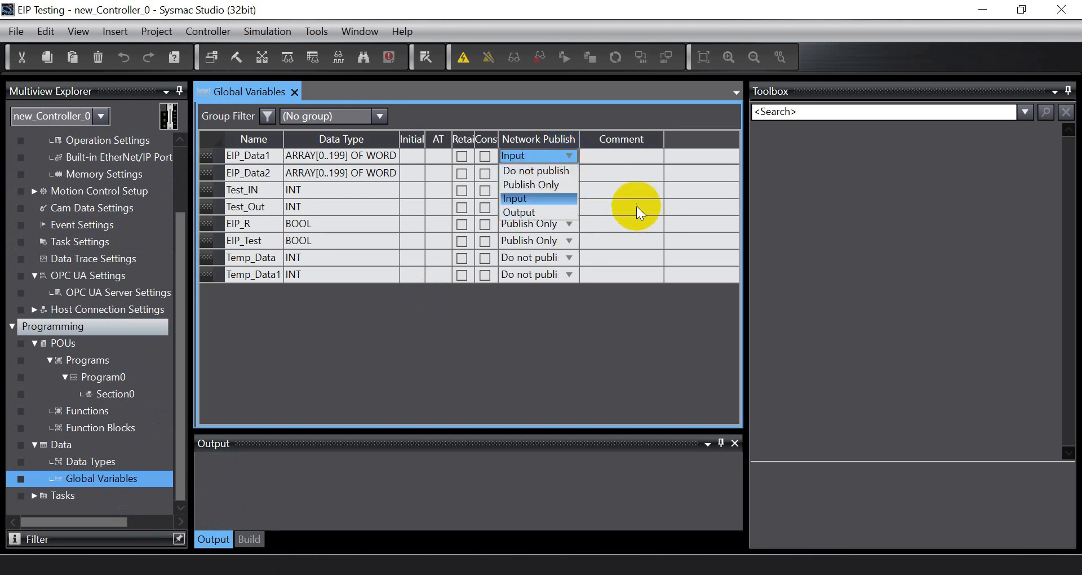
click(538, 198)
click(518, 157)
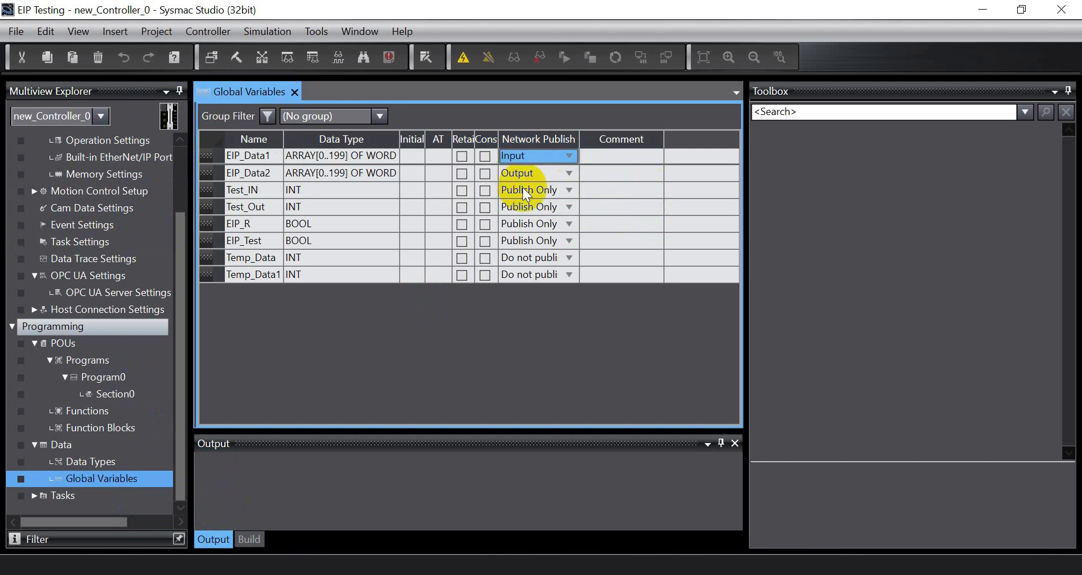
click(553, 257)
click(571, 257)
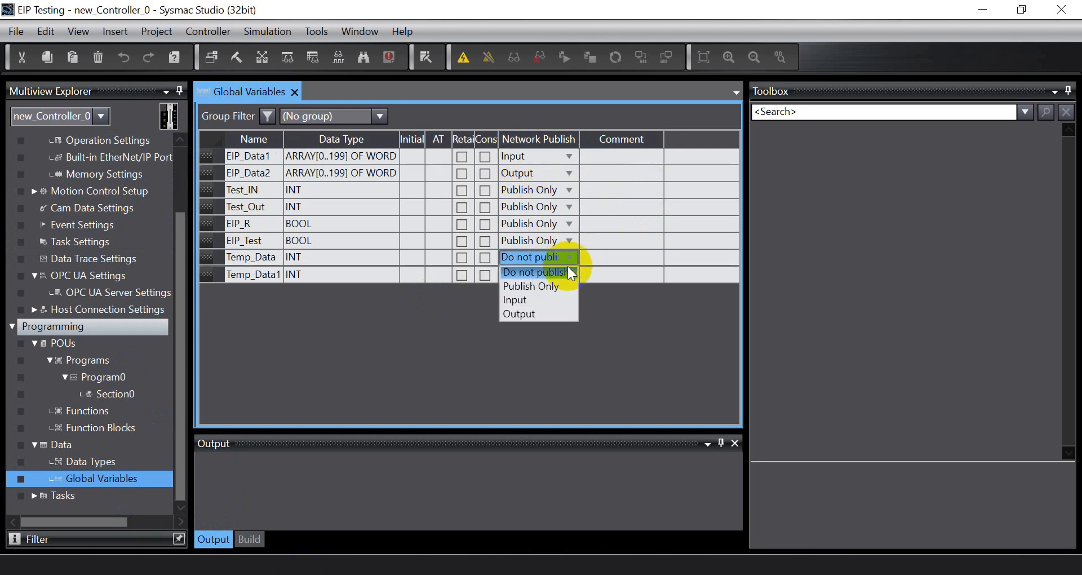
click(652, 257)
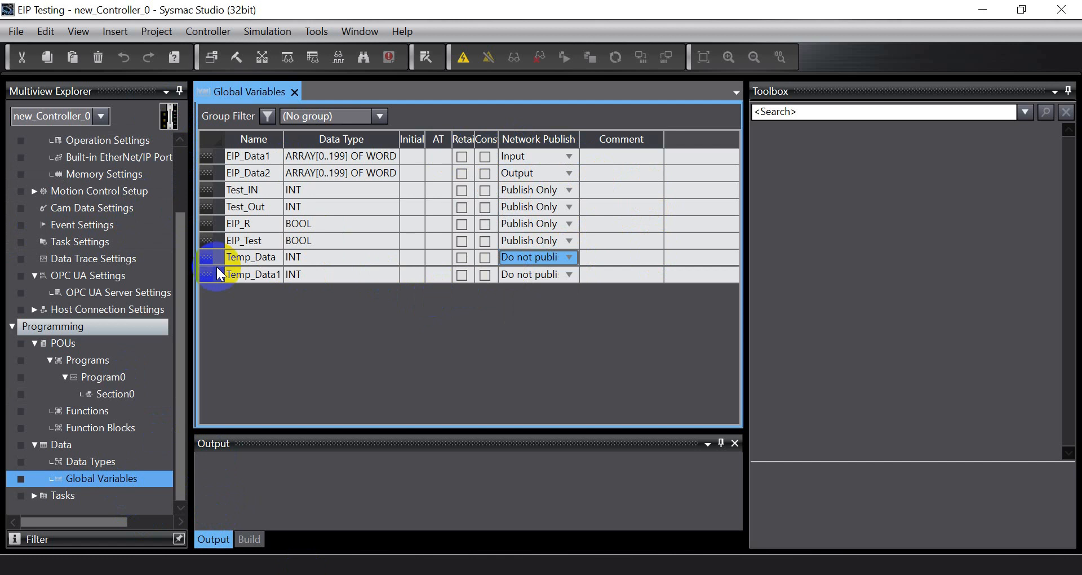
- Inspect the Section0 ladder program and the TCP/IP settings of the built-in EtherNet/IP port
double_click(125, 394)
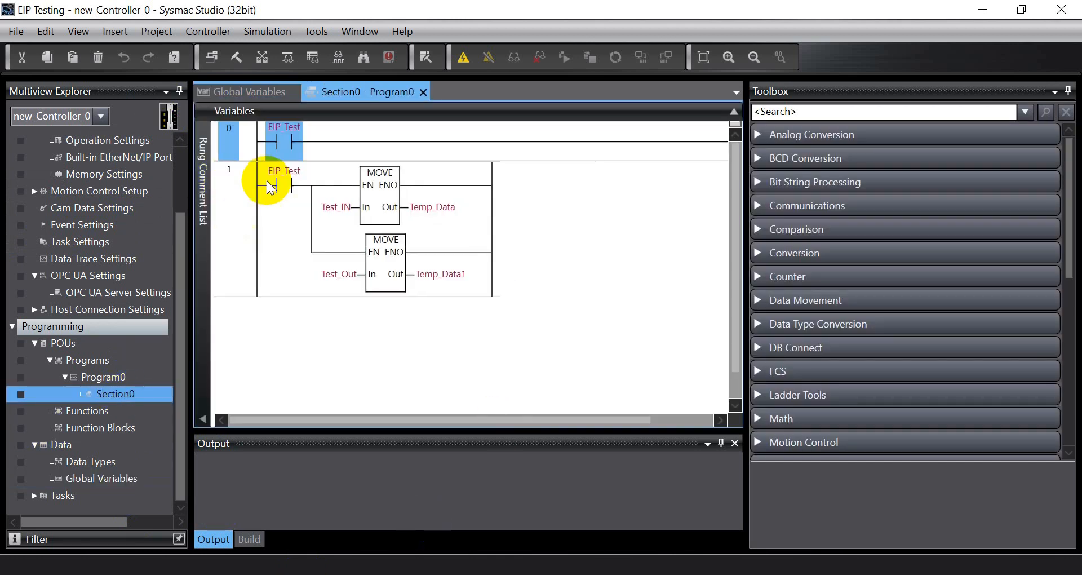
click(703, 568)
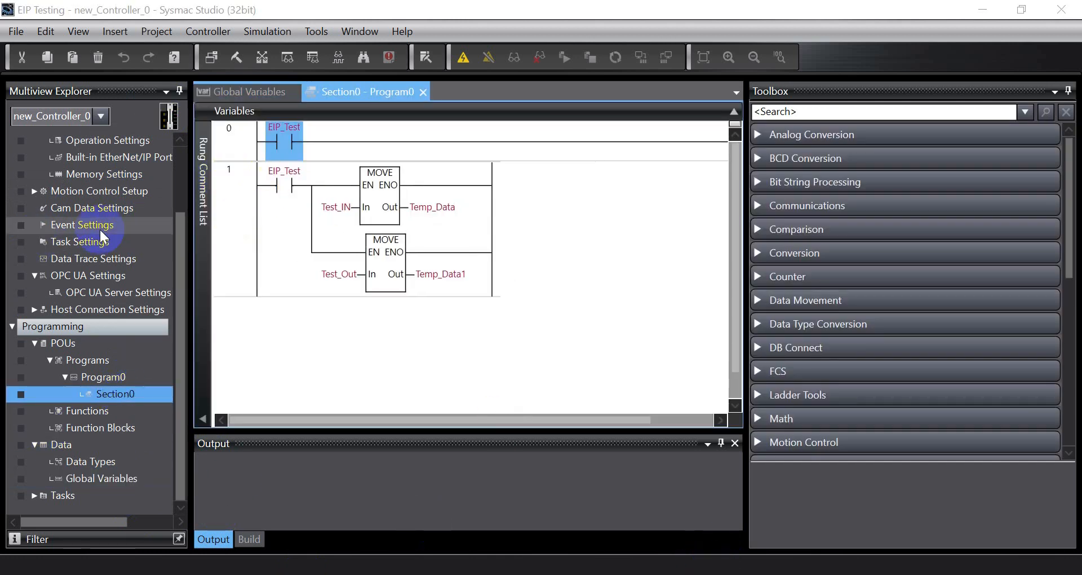
double_click(103, 157)
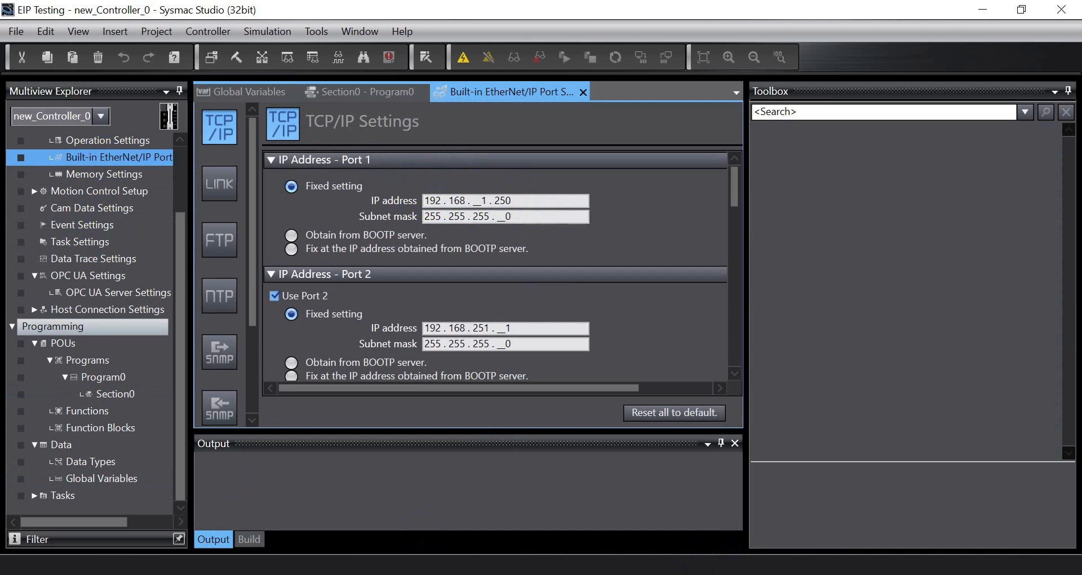
- Set the OPC UA server to Use in the OPC UA server settings and go online with the controller
click(88, 294)
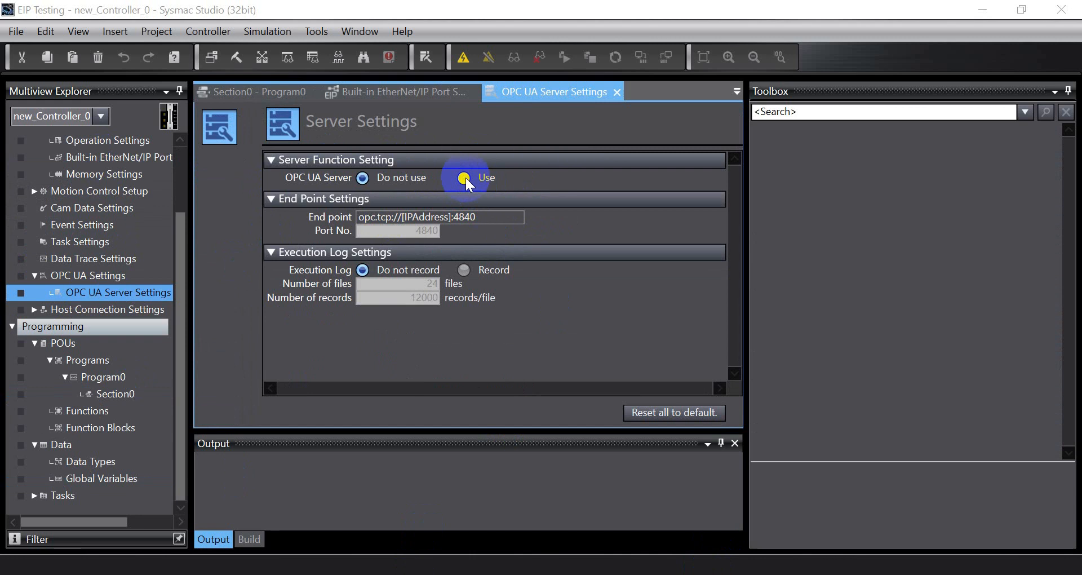
click(464, 177)
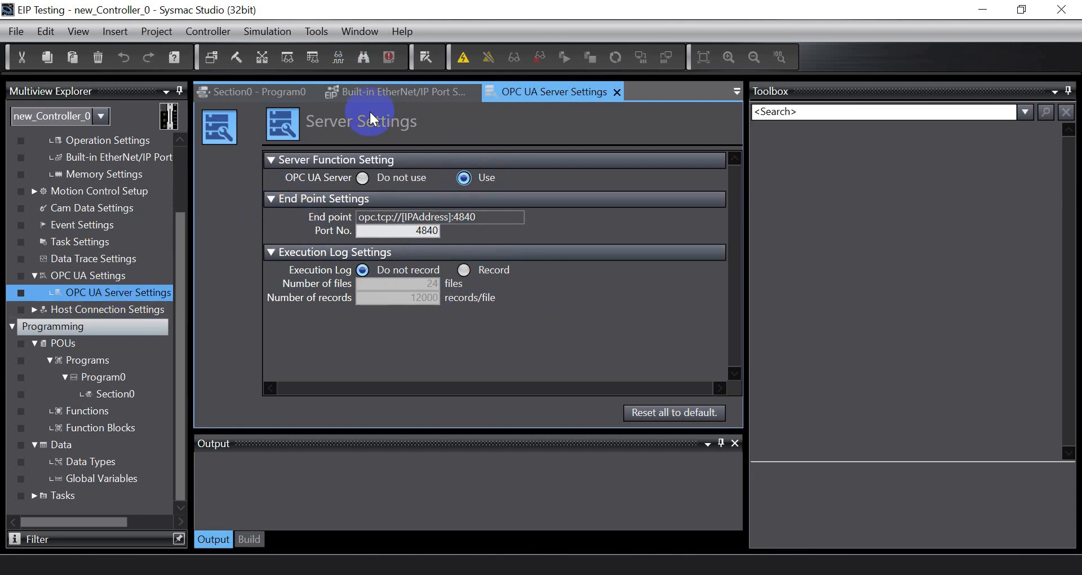
click(461, 56)
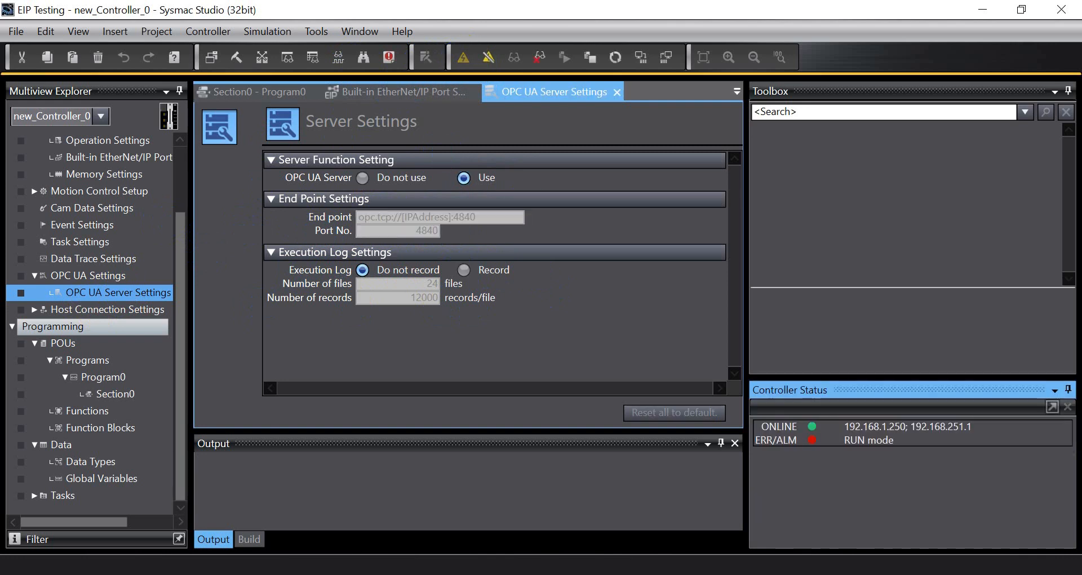
- Check the OPC UA server status and its security settings, including the password change form of the DIALink user
right_click(120, 292)
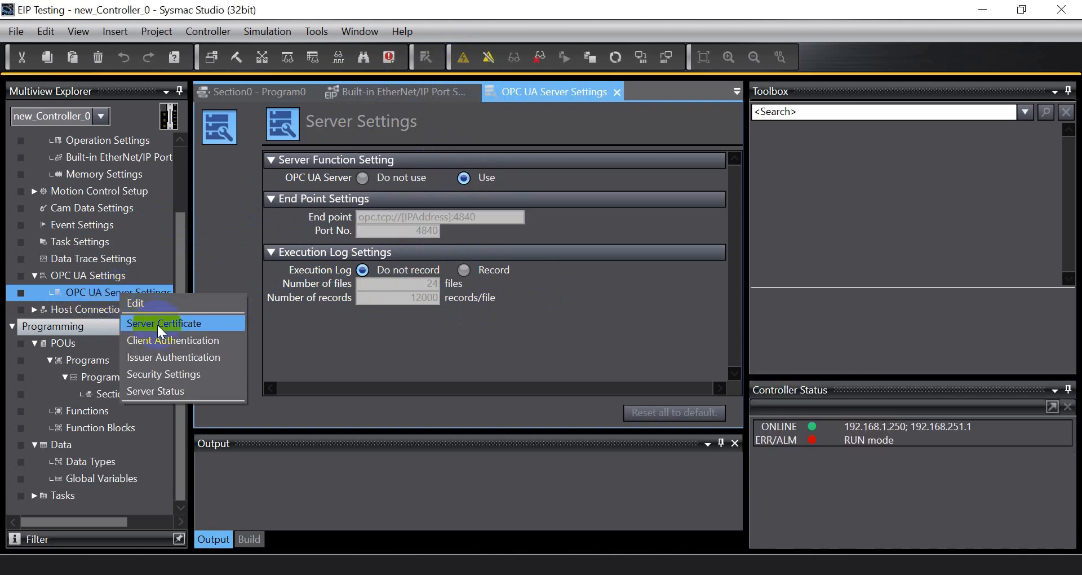
click(163, 390)
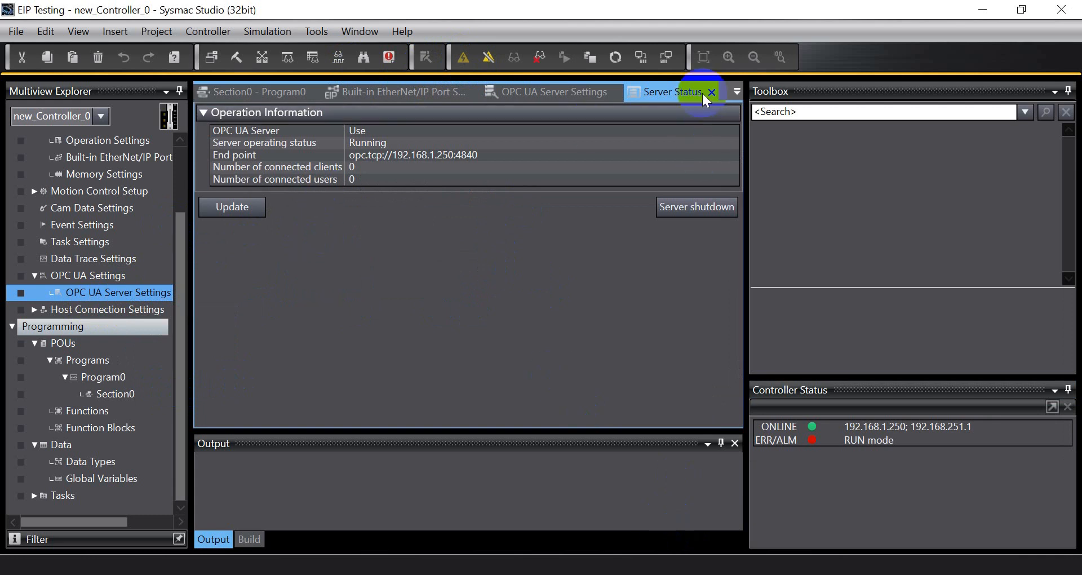
right_click(110, 287)
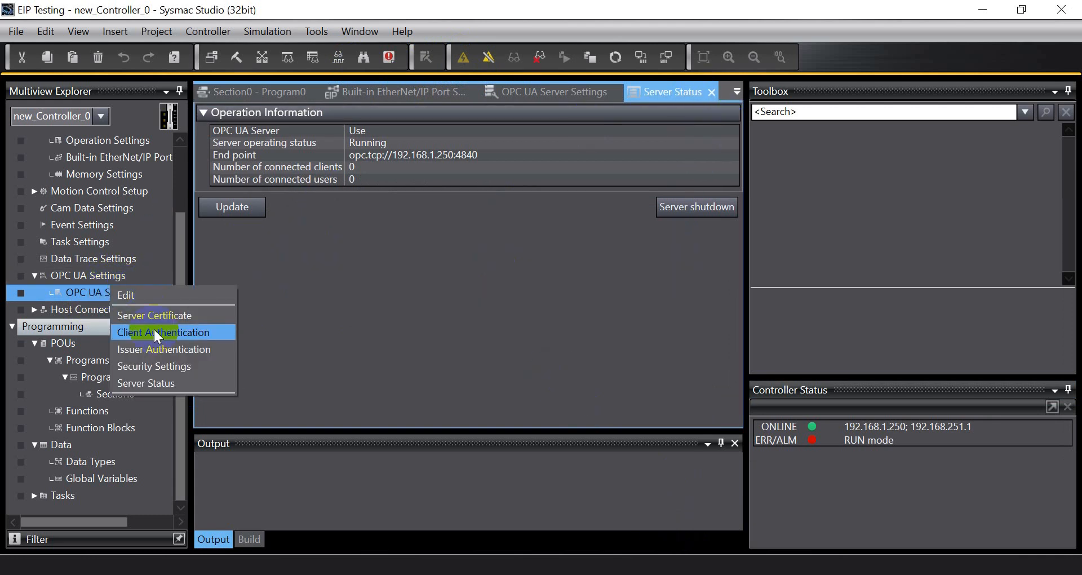
click(157, 365)
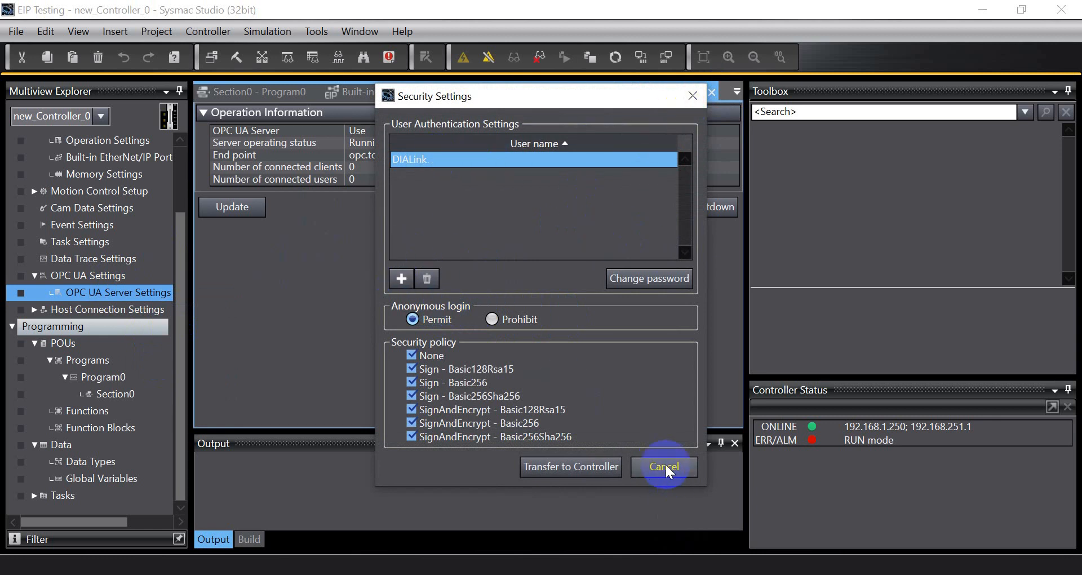
double_click(423, 162)
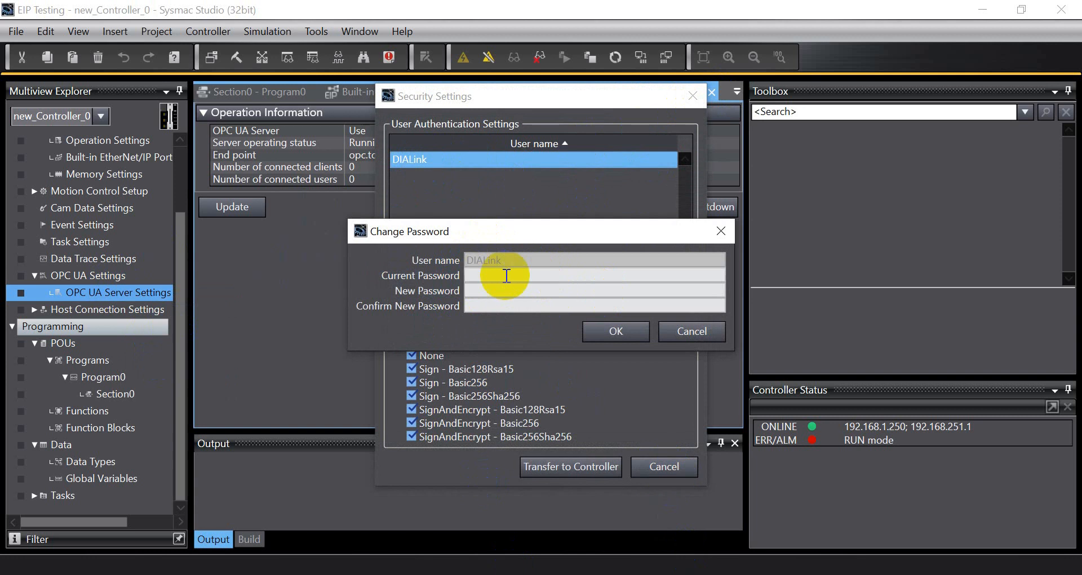
click(688, 330)
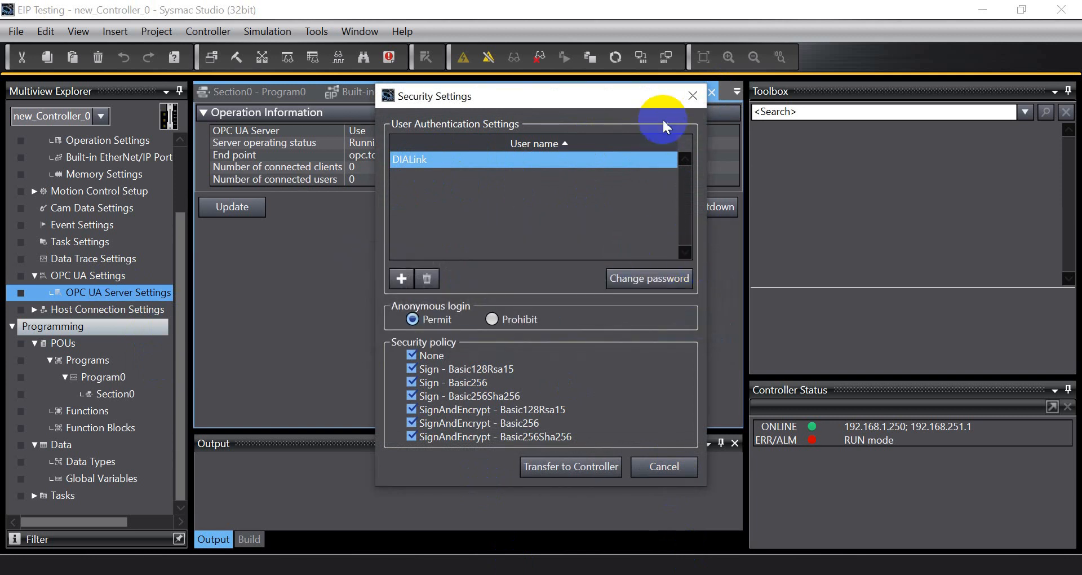
click(692, 96)
- Add the application_rsa_sha1 certificate to the OPC UA server's trusted client certificates and transfer it to the controller
right_click(119, 291)
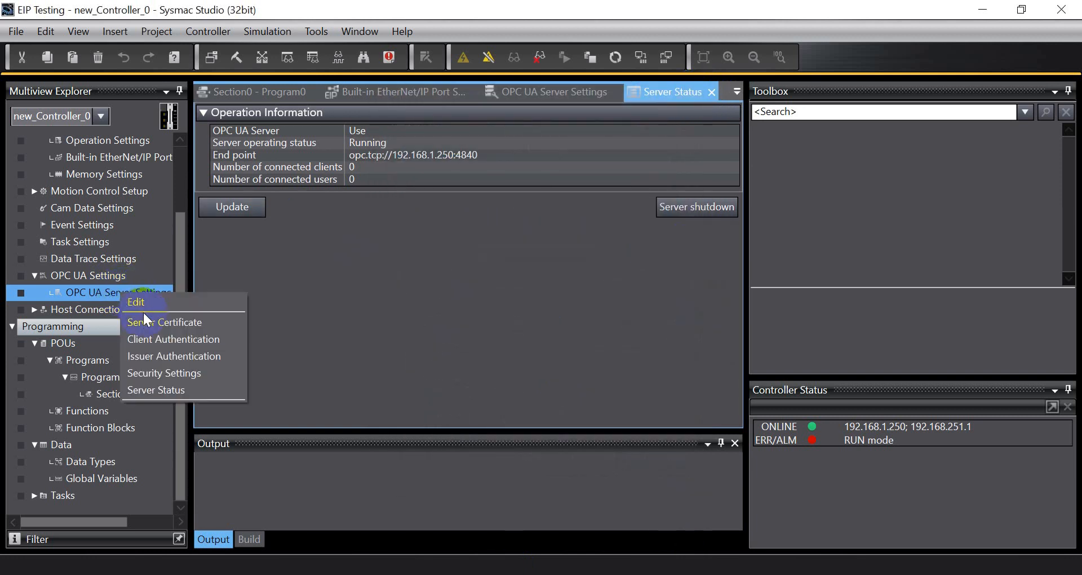
click(164, 339)
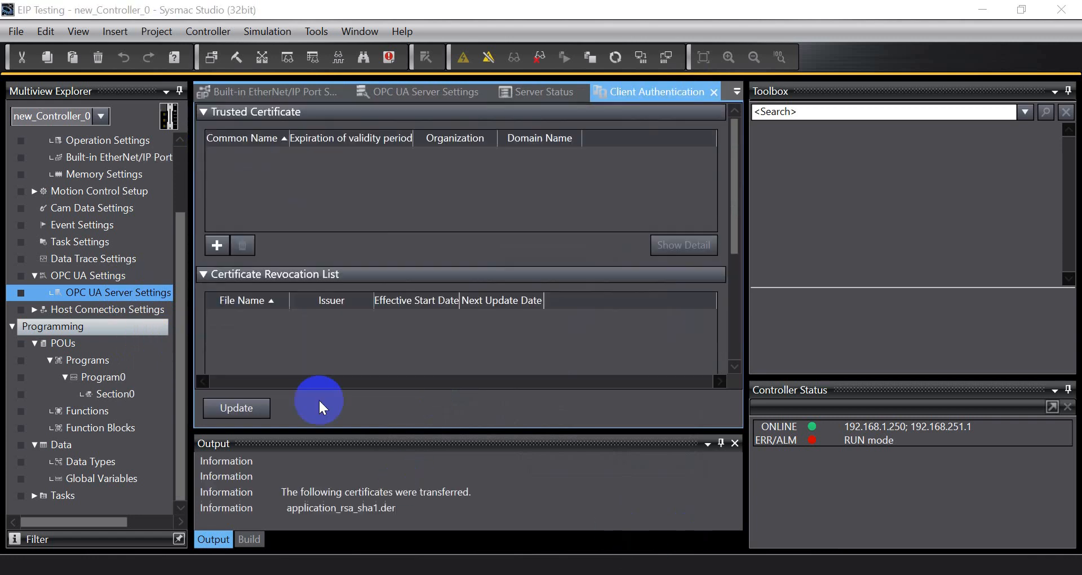
click(228, 252)
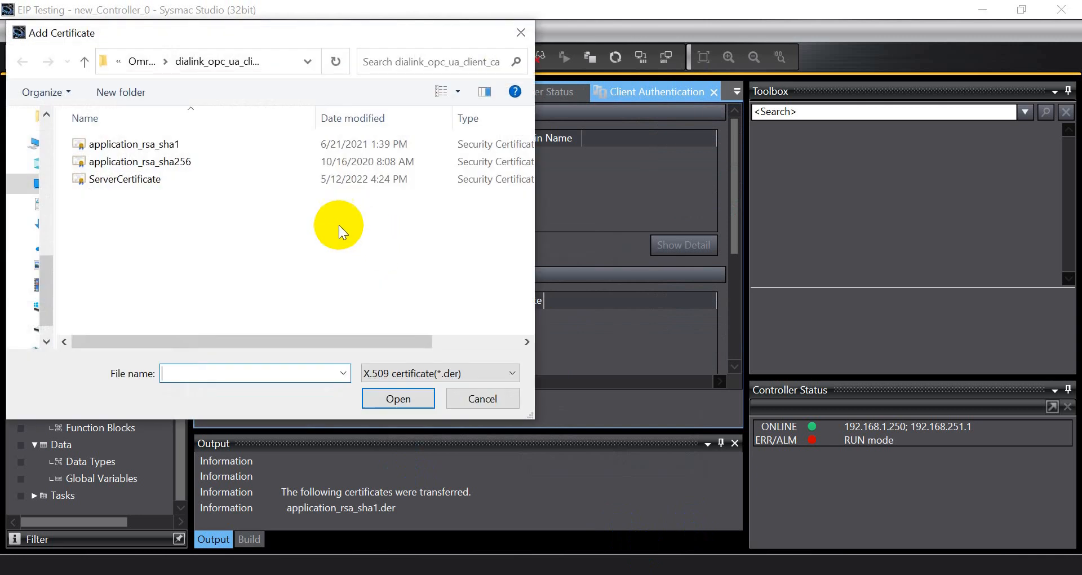
click(152, 148)
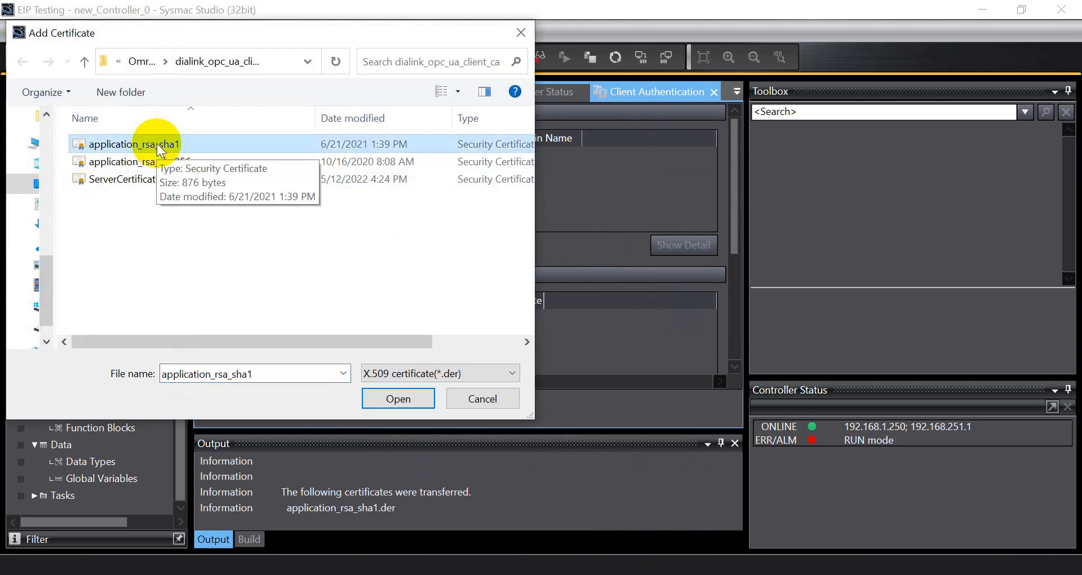
double_click(157, 144)
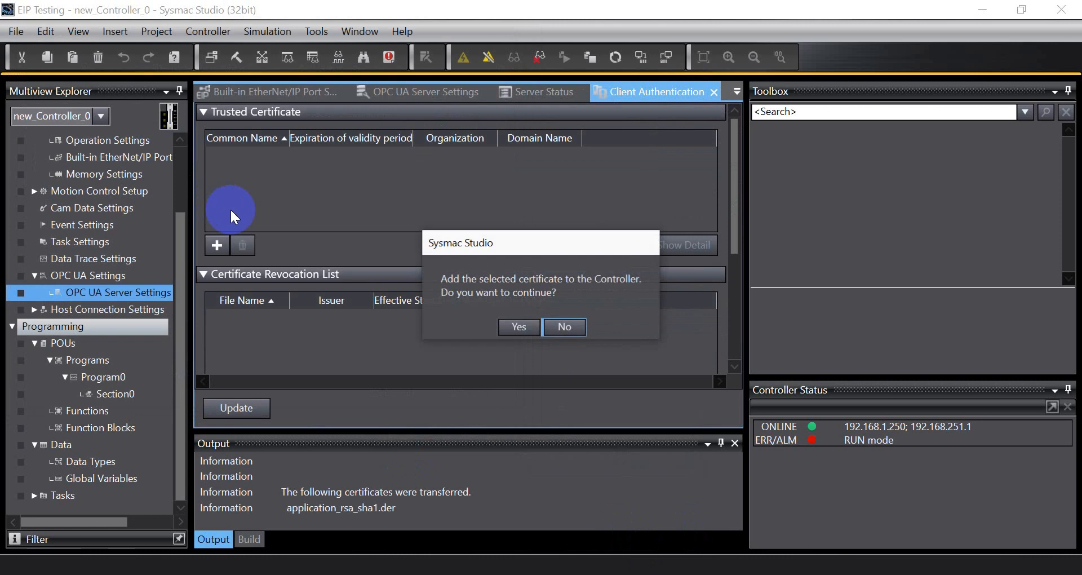
click(519, 327)
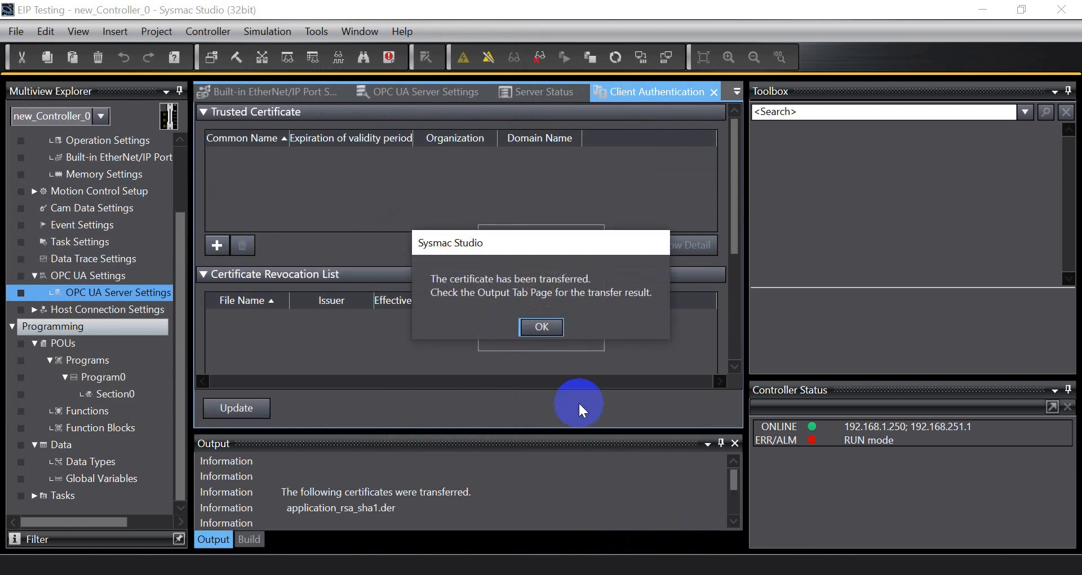
click(542, 327)
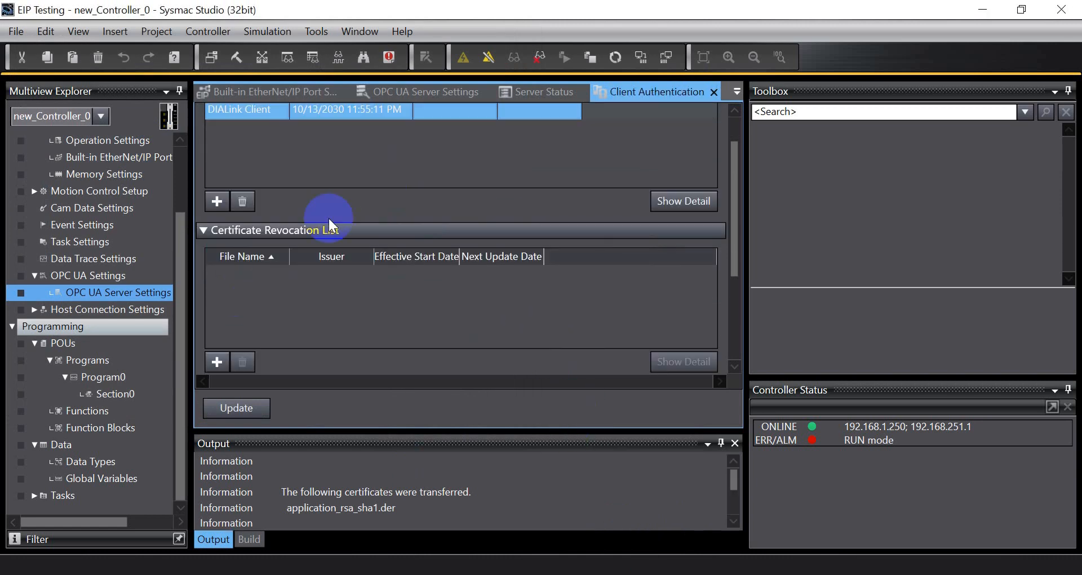
- Add the application_rsa_sha256 certificate to the OPC UA server's trusted client certificates and transfer it to the controller
click(217, 201)
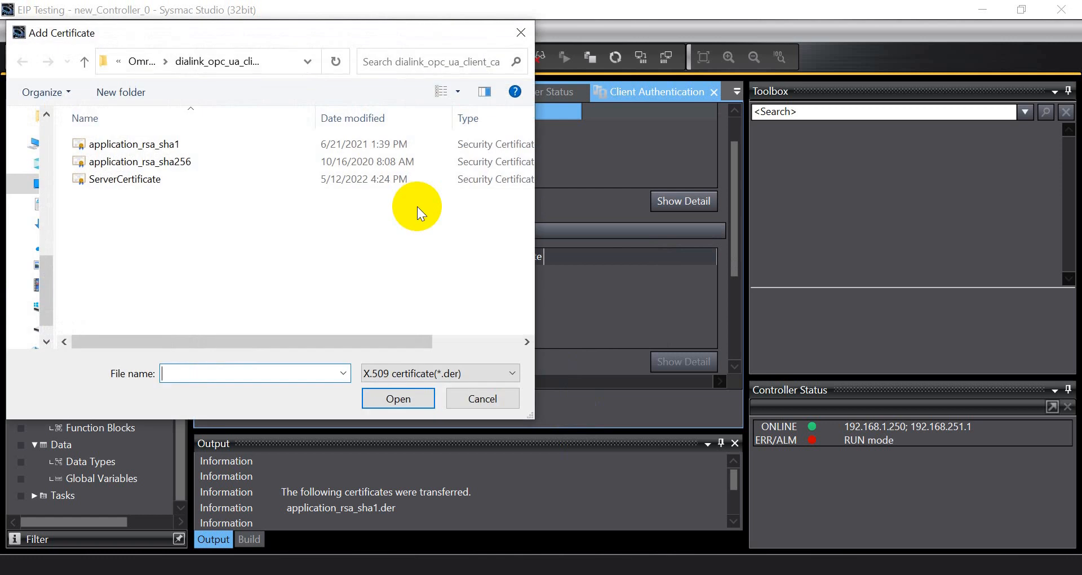
double_click(136, 142)
click(516, 326)
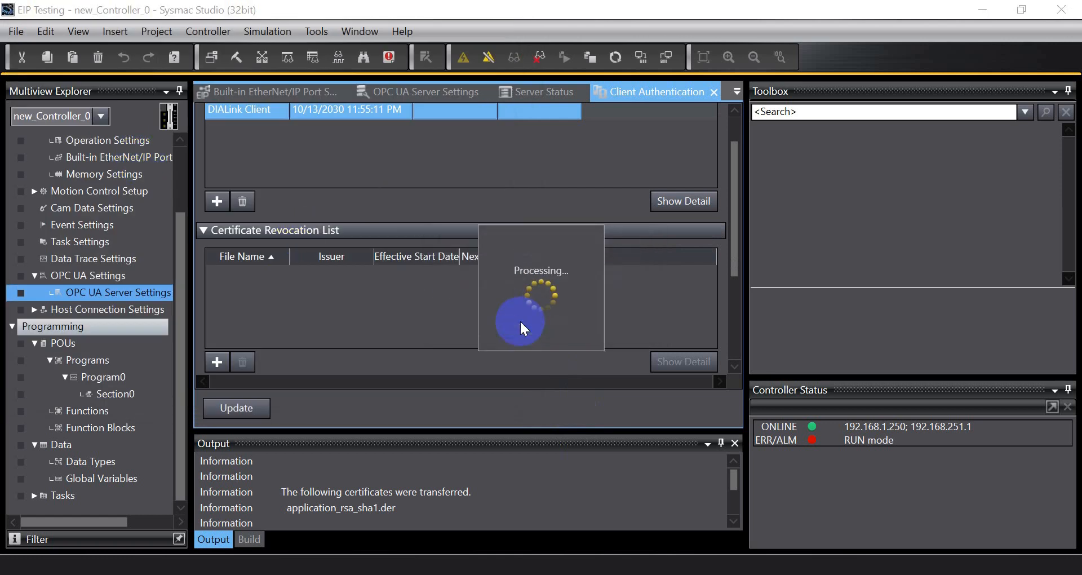
click(564, 338)
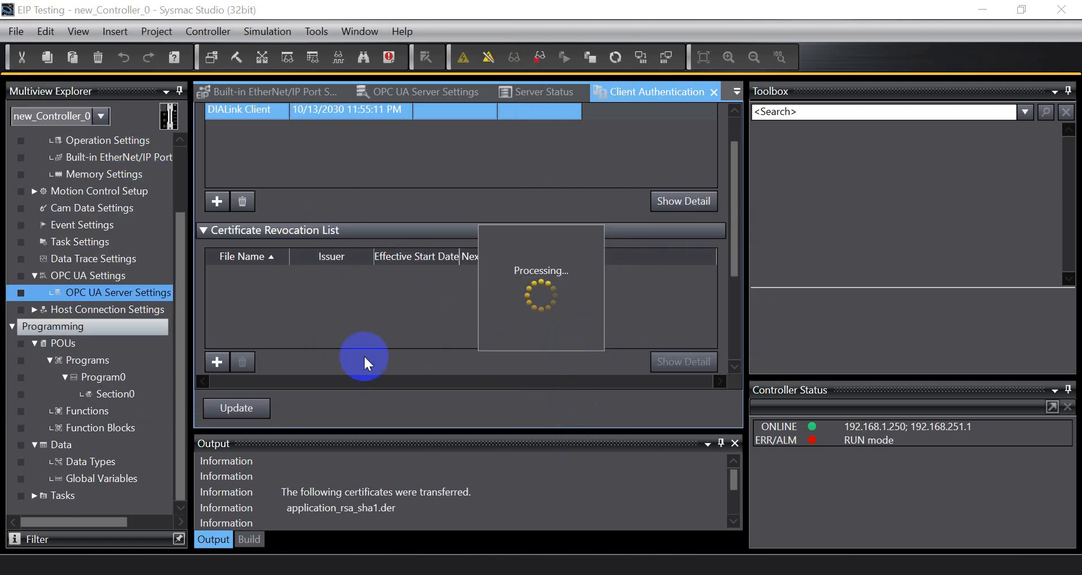
click(538, 327)
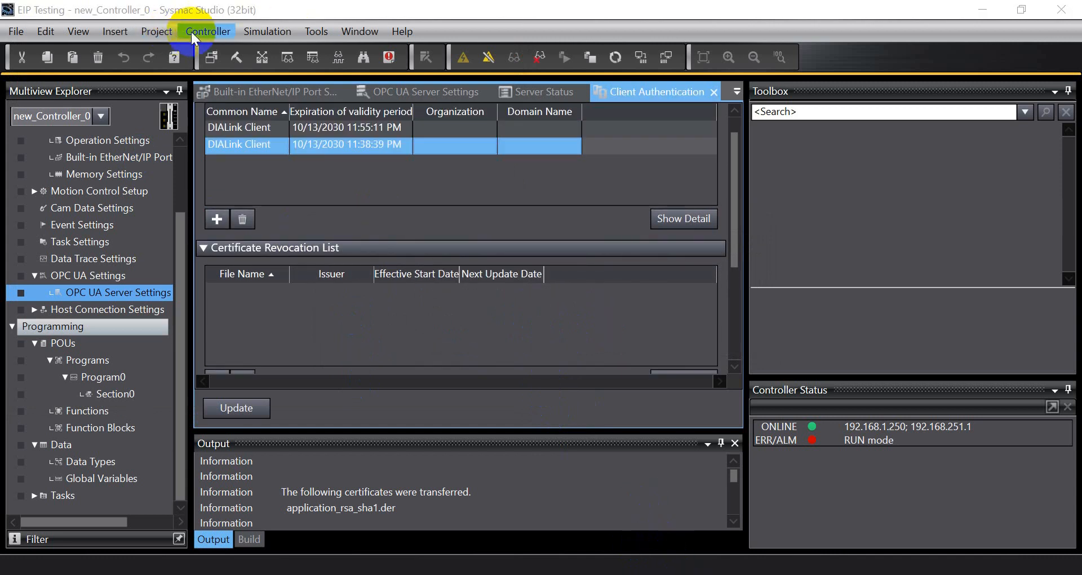
- Transfer the project configuration and program to the controller with the default options and return the controller to RUN mode
click(207, 32)
mouse_move(193, 151)
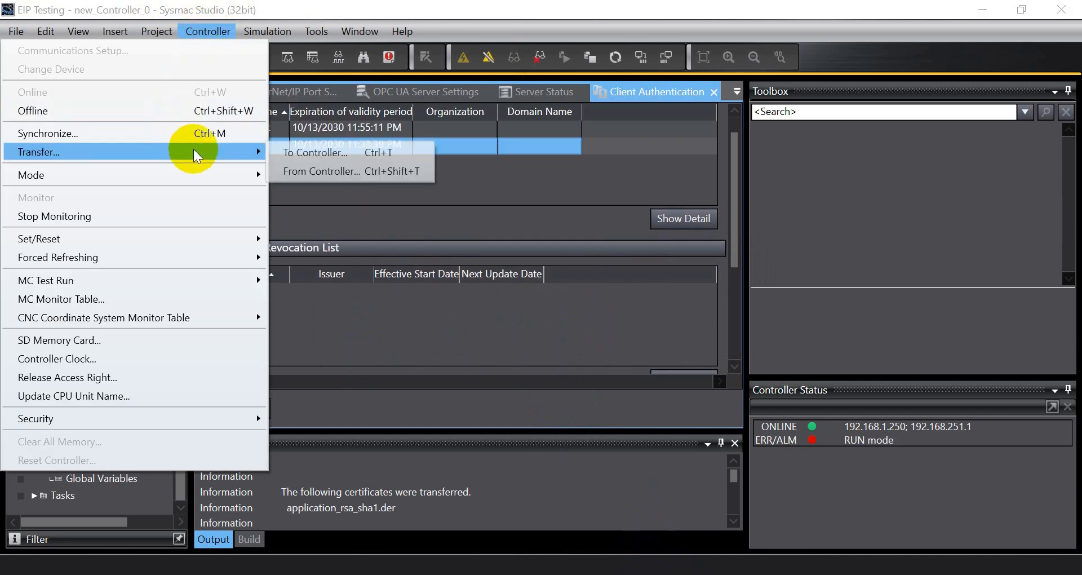
click(331, 155)
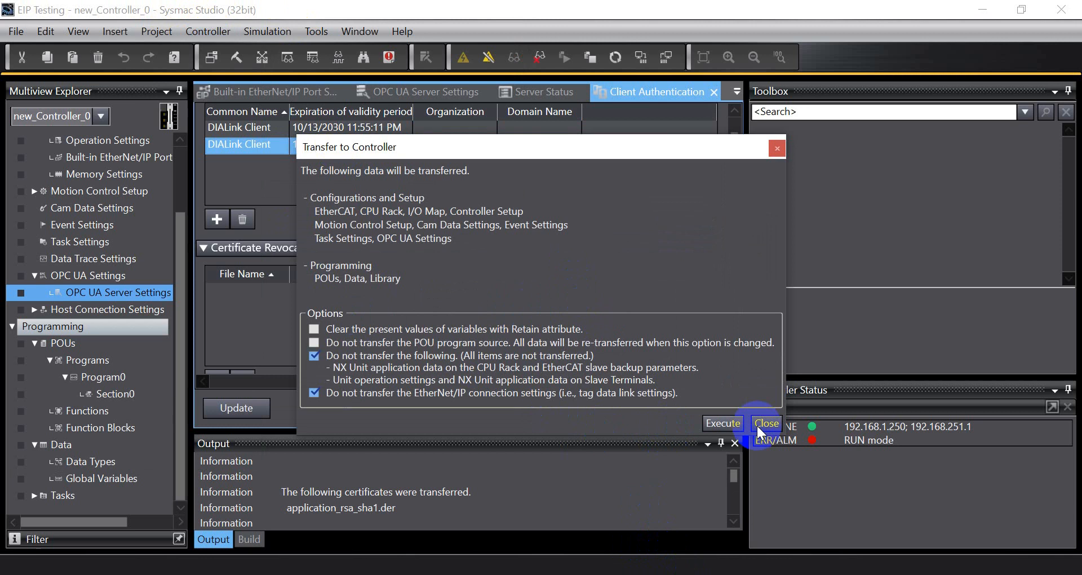
click(735, 422)
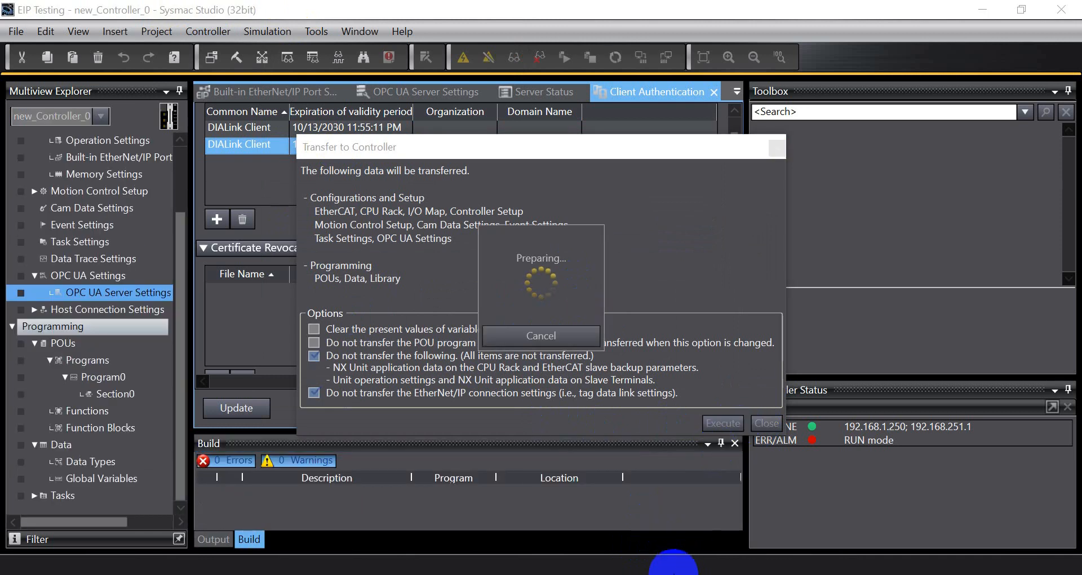
click(518, 340)
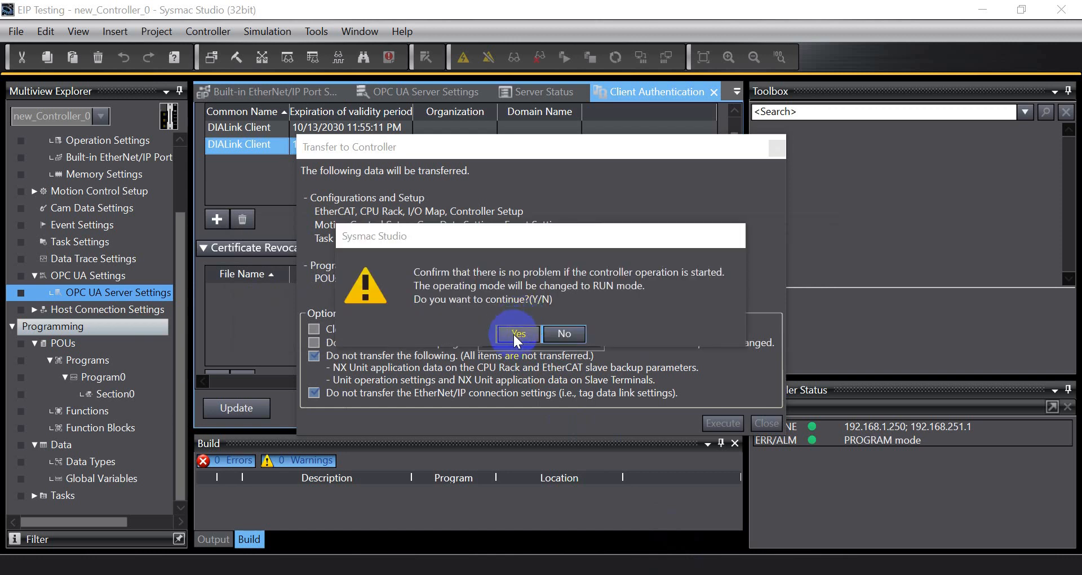
click(515, 333)
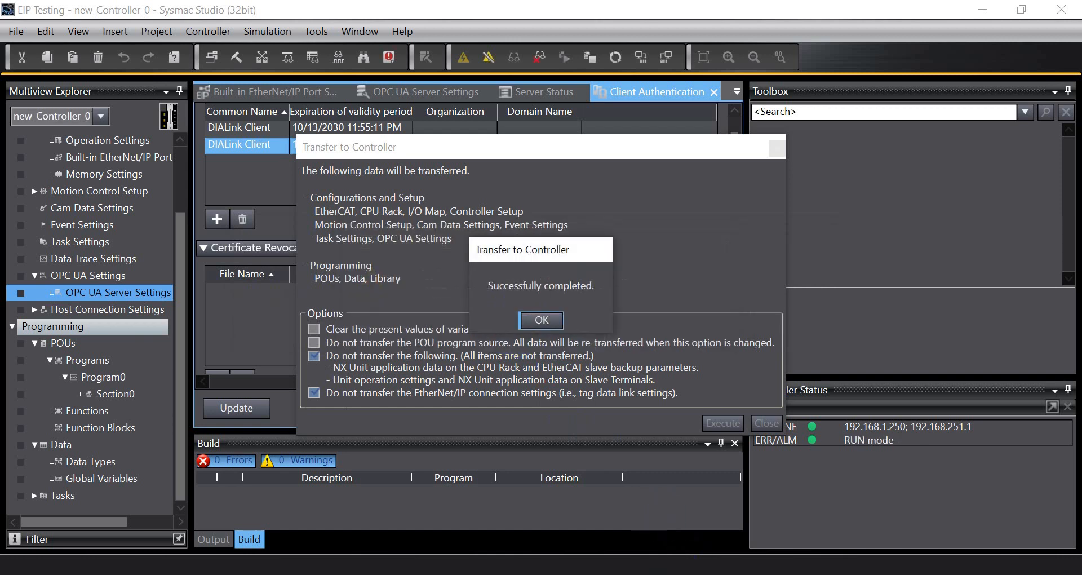
click(555, 318)
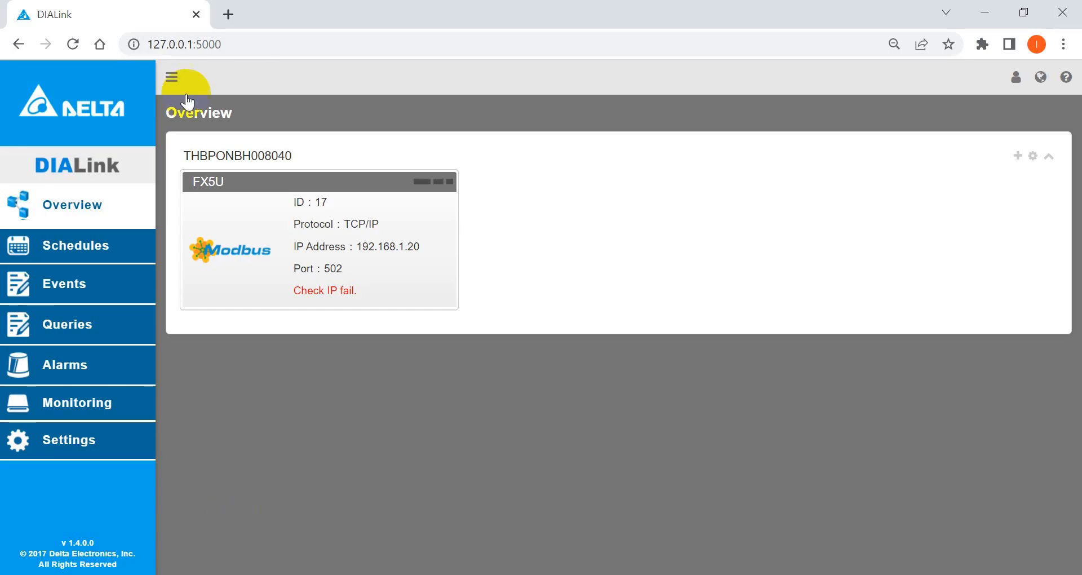
- Switch to DIALink and start a new device named NX102 with type OPCUA and IP 192.168.1.250
click(1017, 158)
click(939, 221)
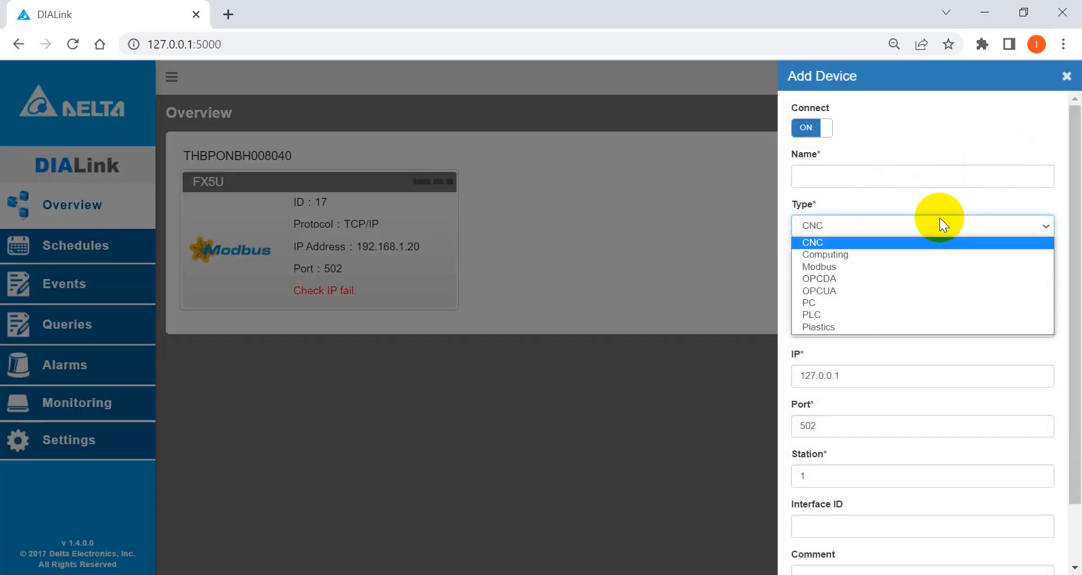
click(851, 175)
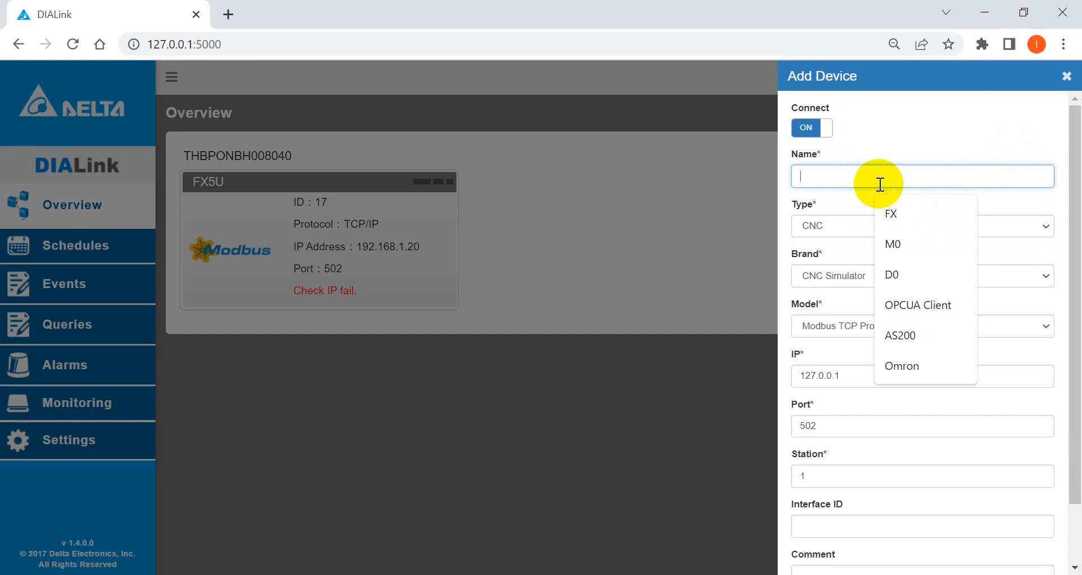
text(NX102)
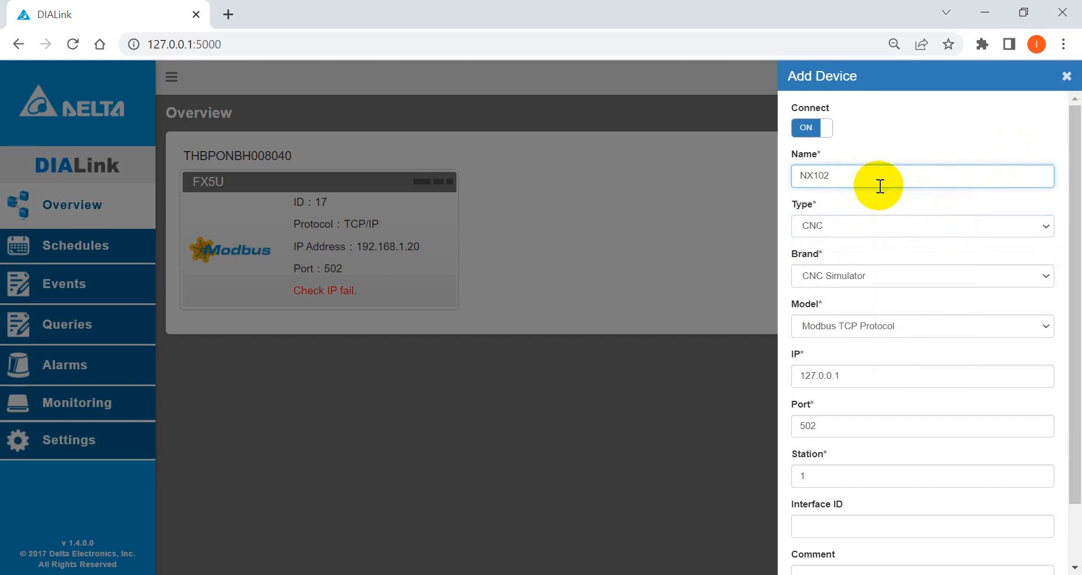
click(870, 229)
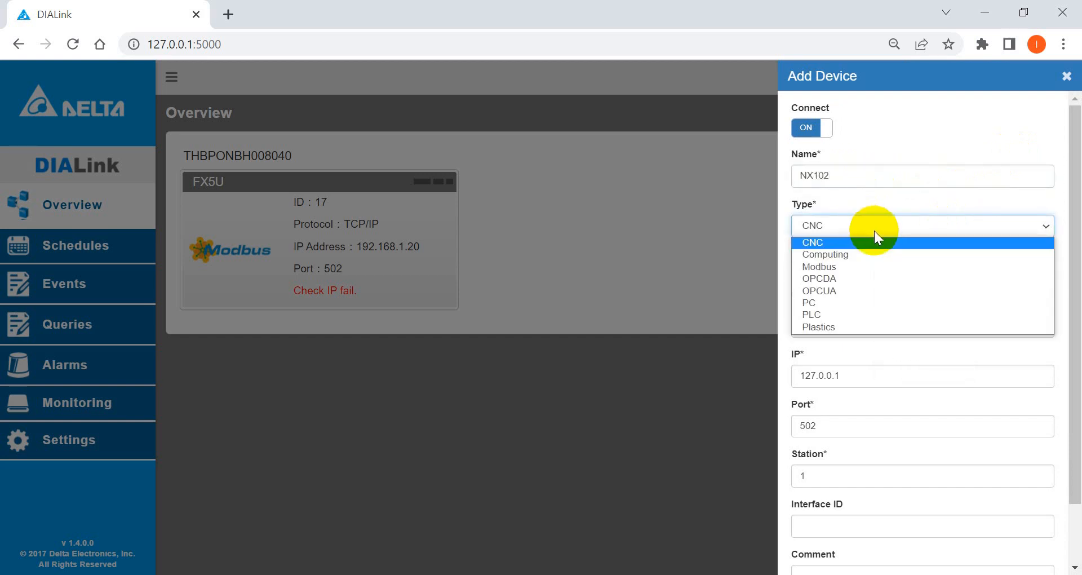
click(847, 287)
double_click(899, 275)
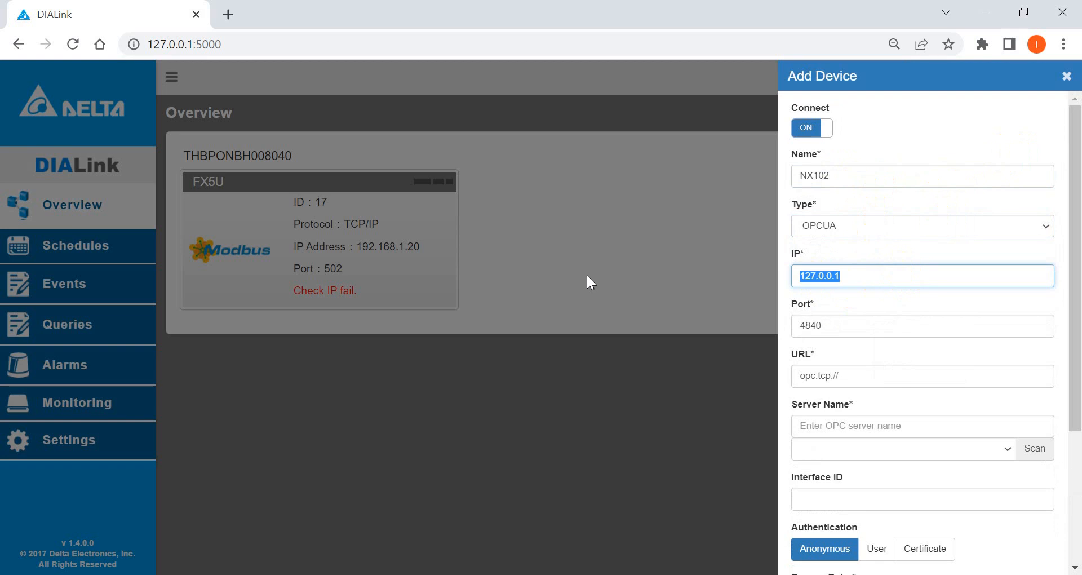
text(192.)
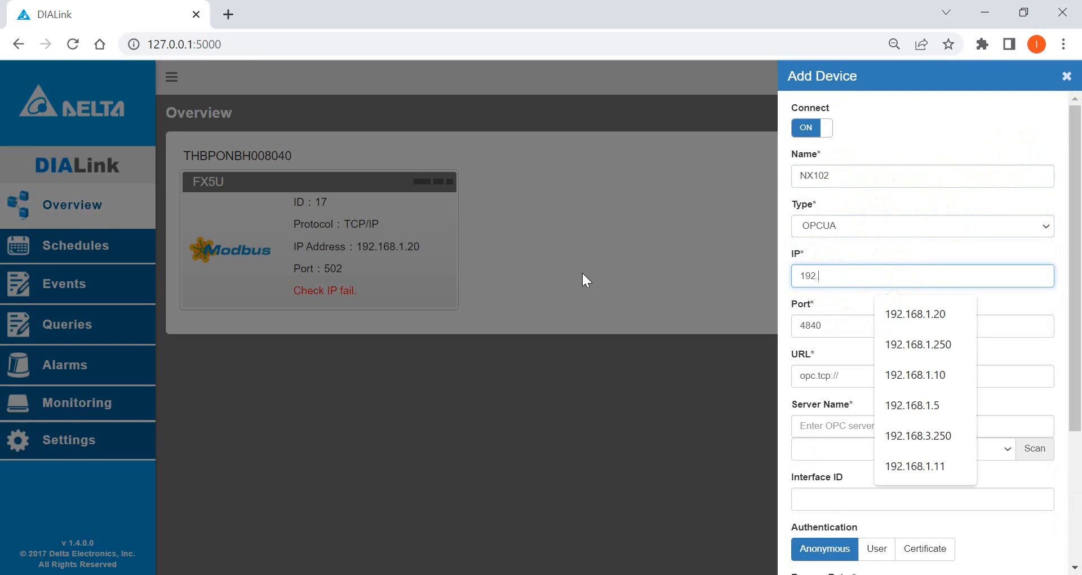
text(168.1.250)
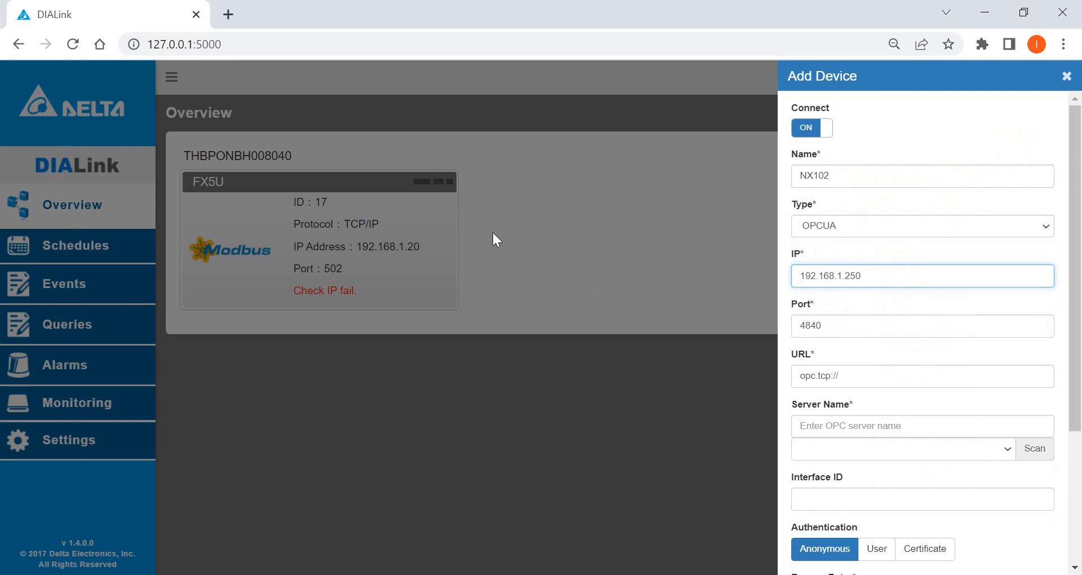
- Set the device URL to opc.tcp://192.168.1.250:4840, scan for the OPC UA server name, and save the device
click(865, 376)
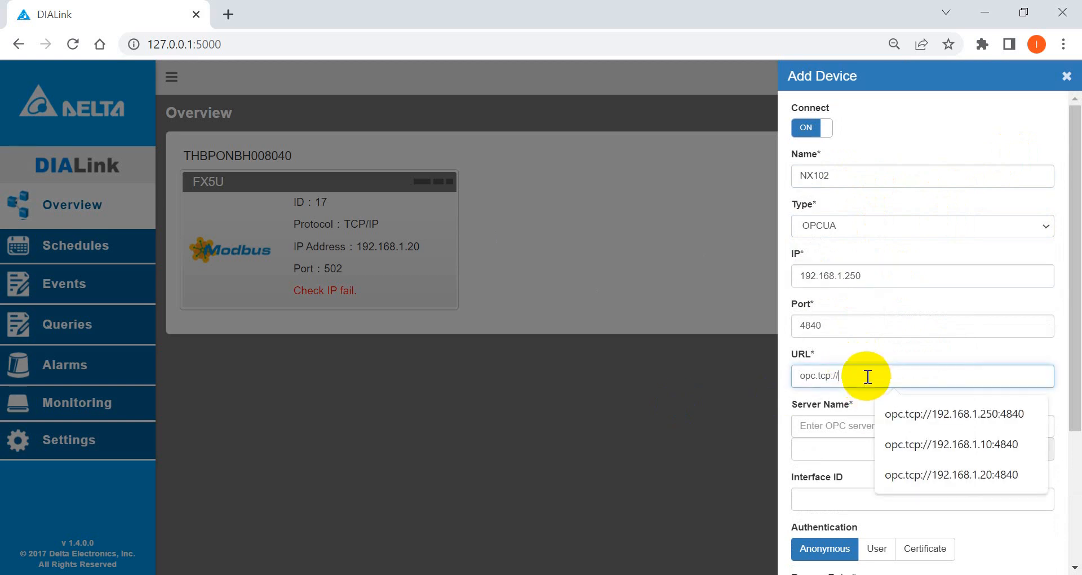
click(948, 415)
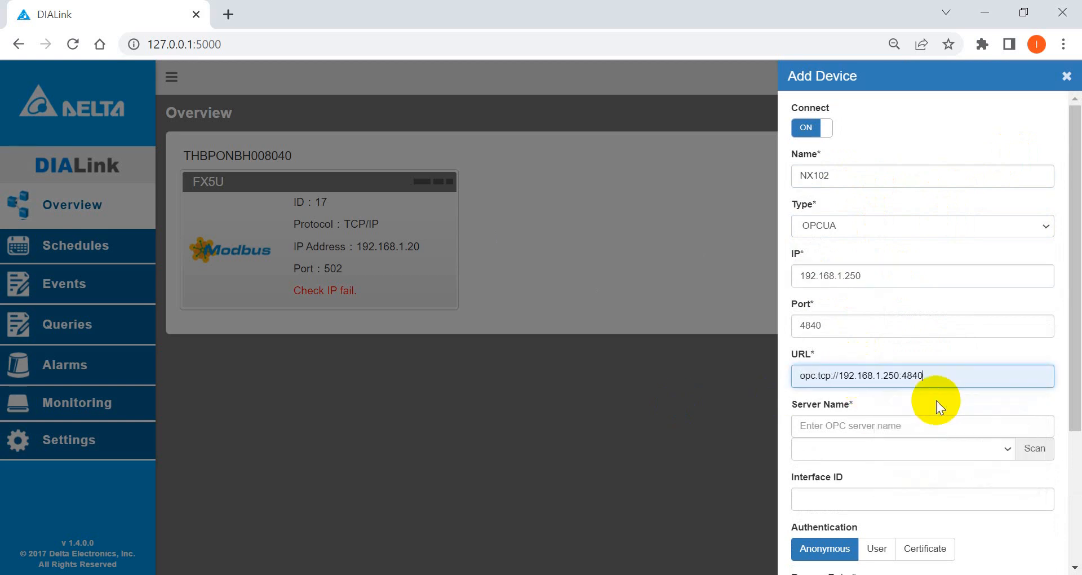
click(1039, 454)
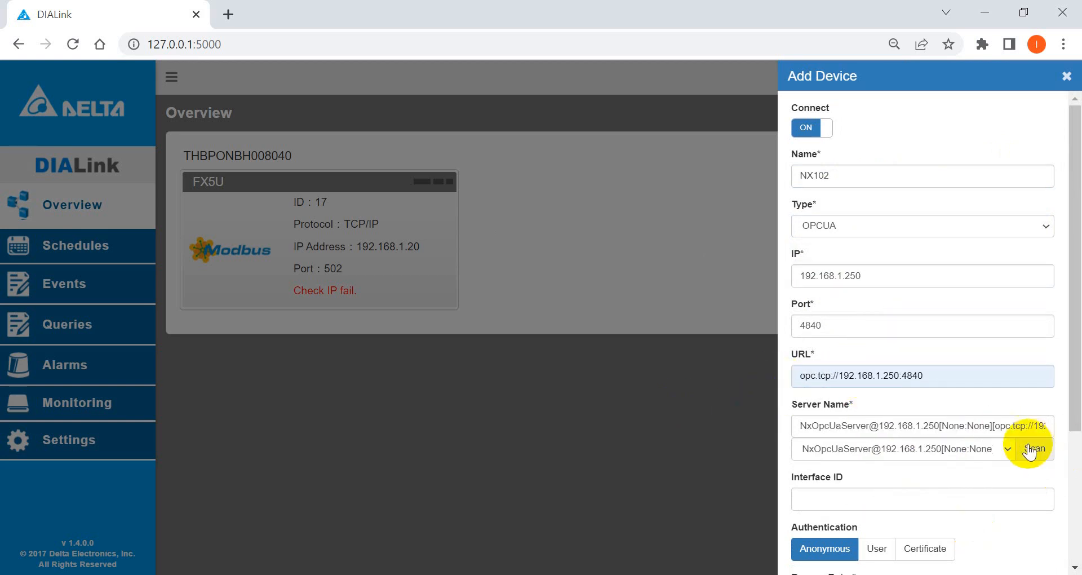
scroll(868, 417, down, 3)
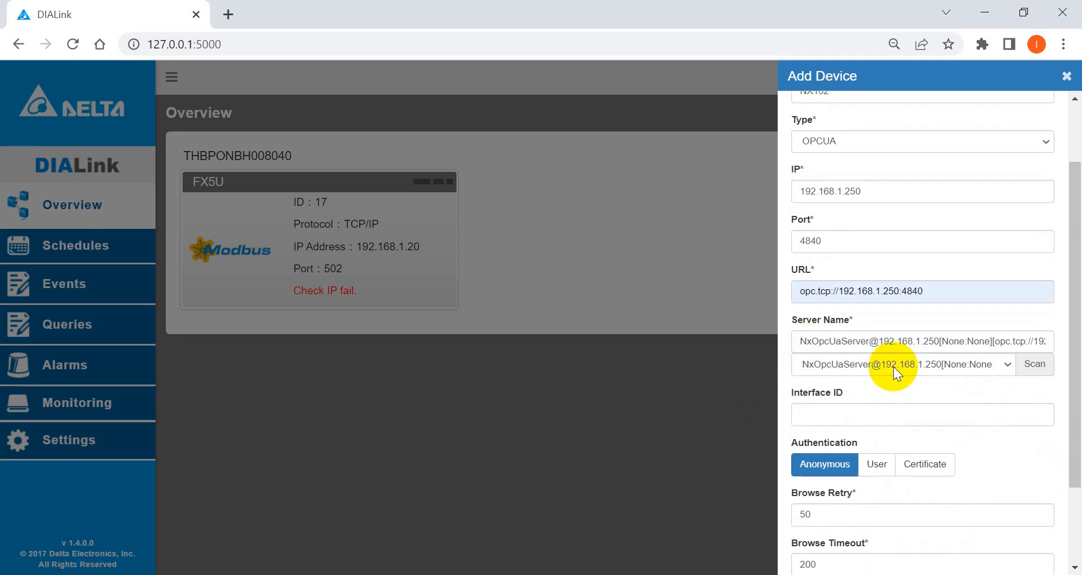
scroll(870, 472, down, 2)
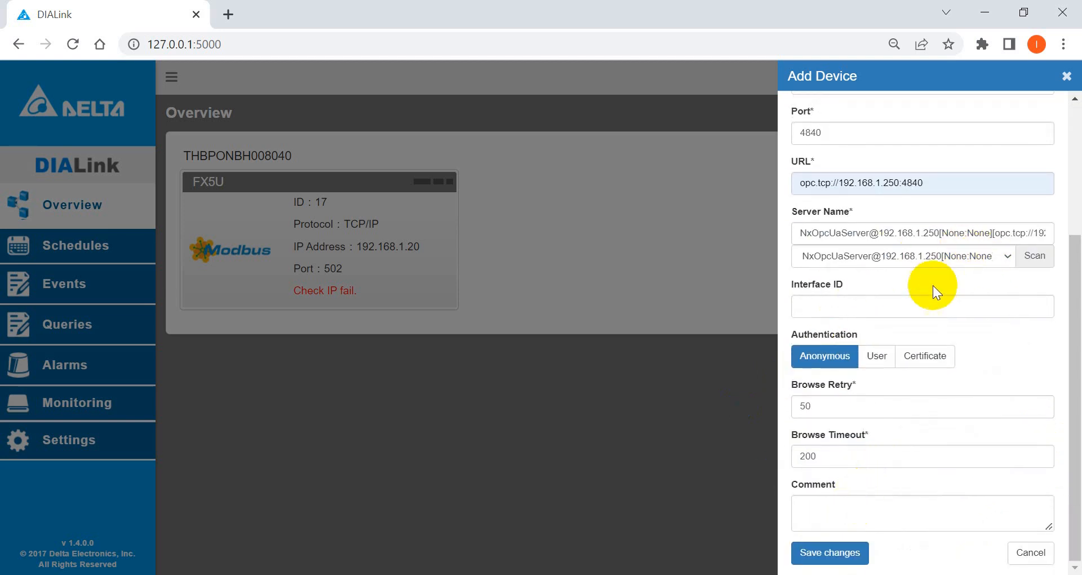
click(837, 563)
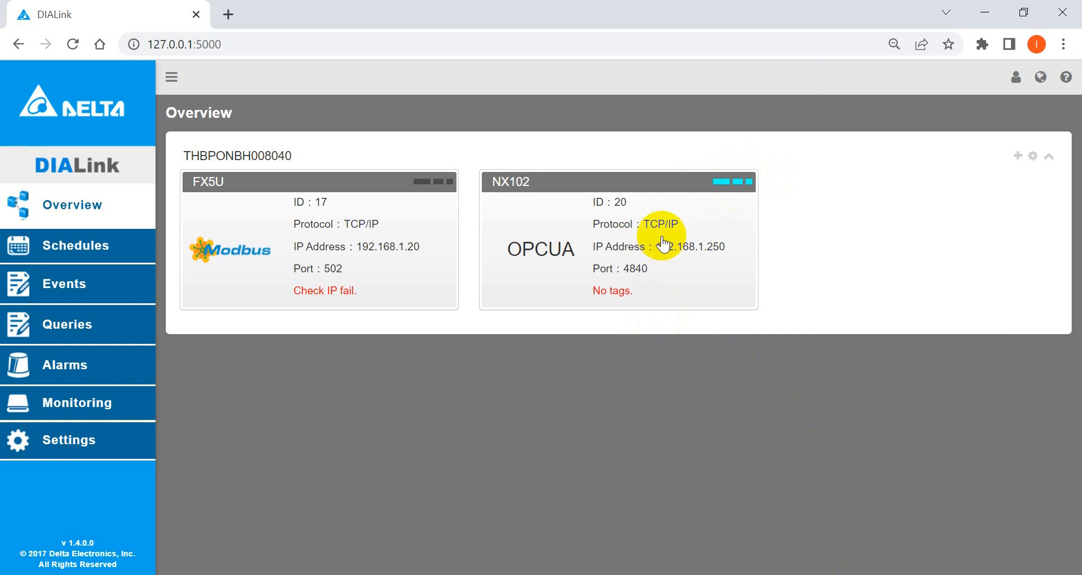
- Add all default tags under Objects > new_Controller_0 > GlobalVars to the NX102 device and save them
click(647, 246)
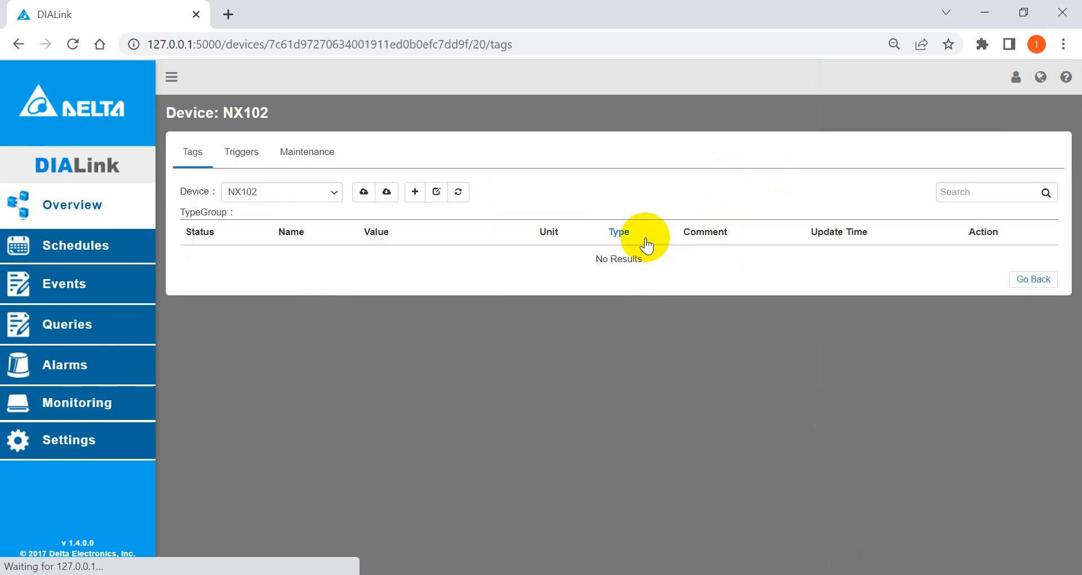
click(415, 194)
click(873, 121)
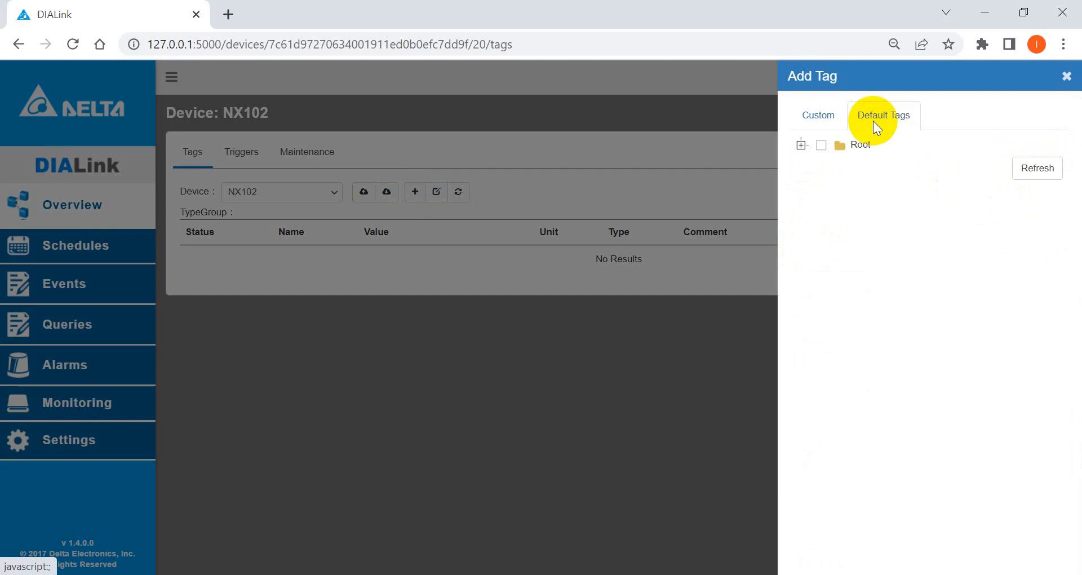
click(801, 146)
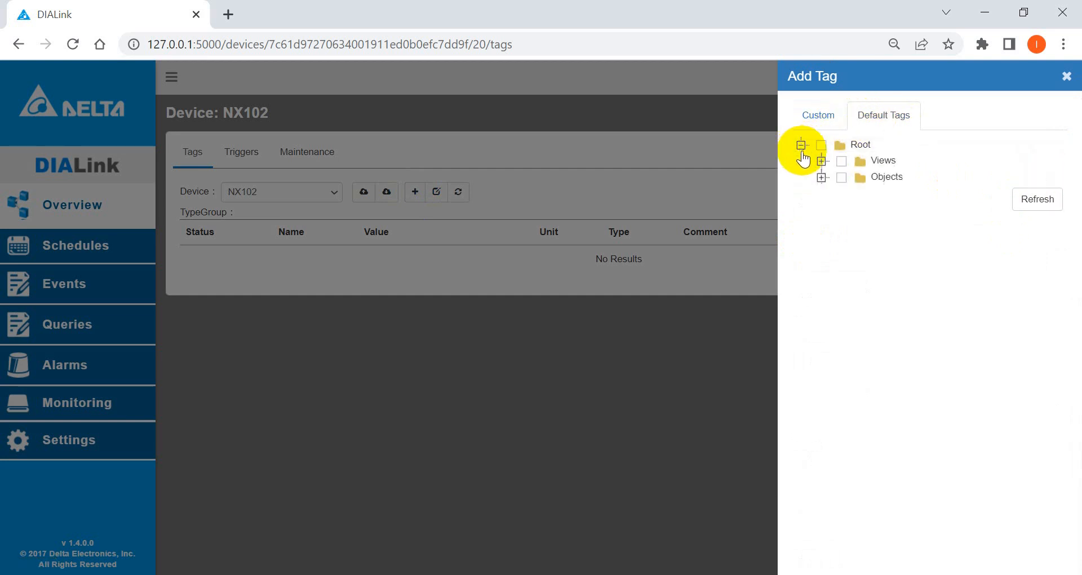
click(821, 177)
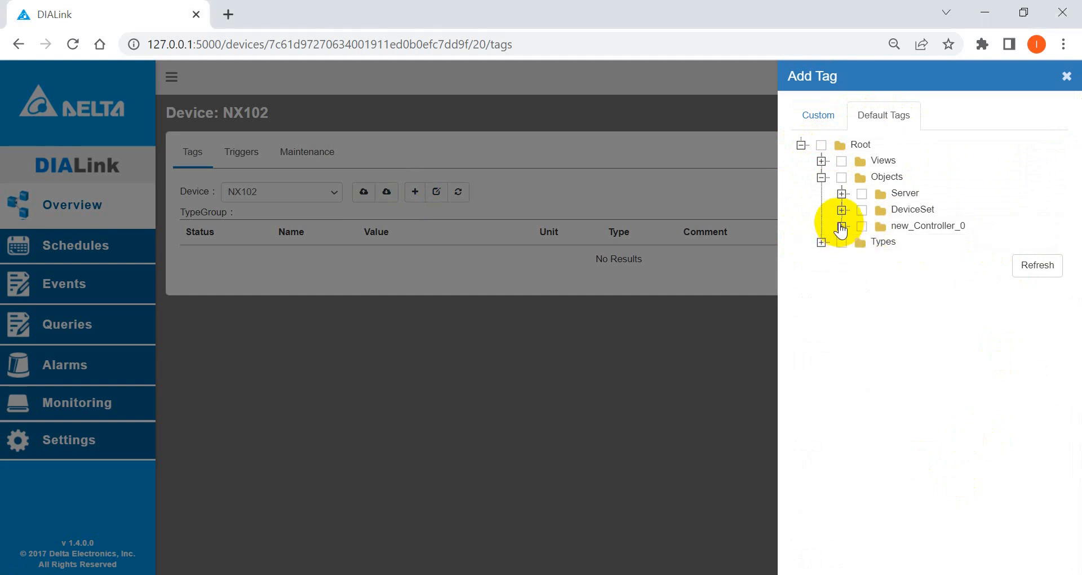
click(841, 227)
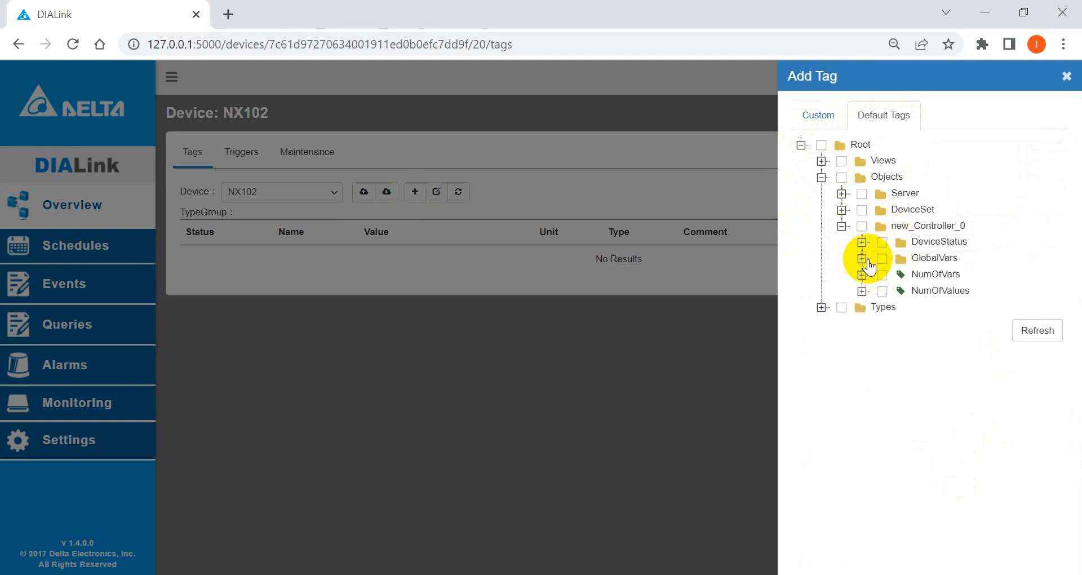
click(862, 258)
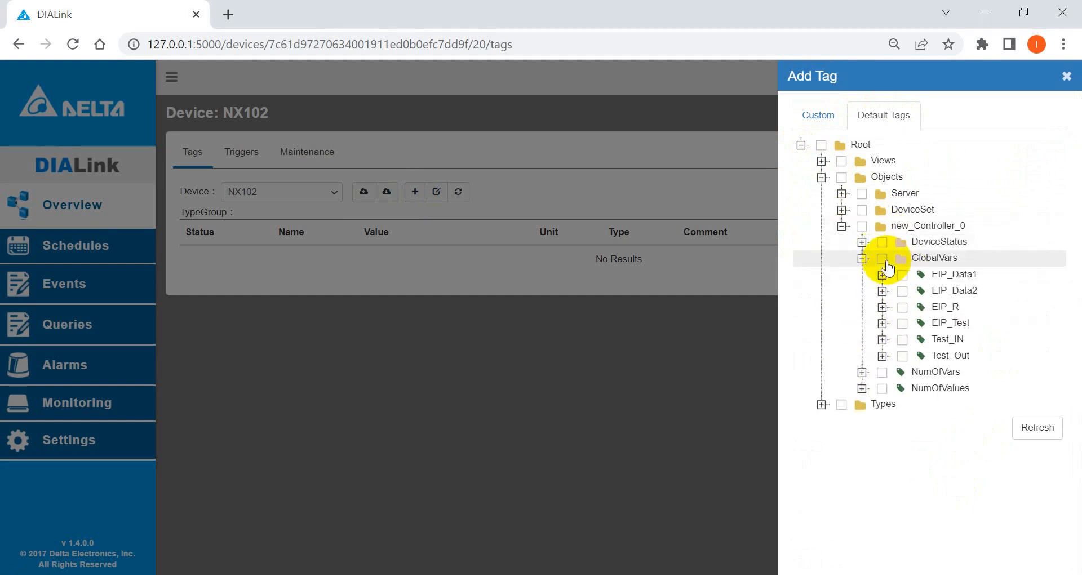
click(884, 259)
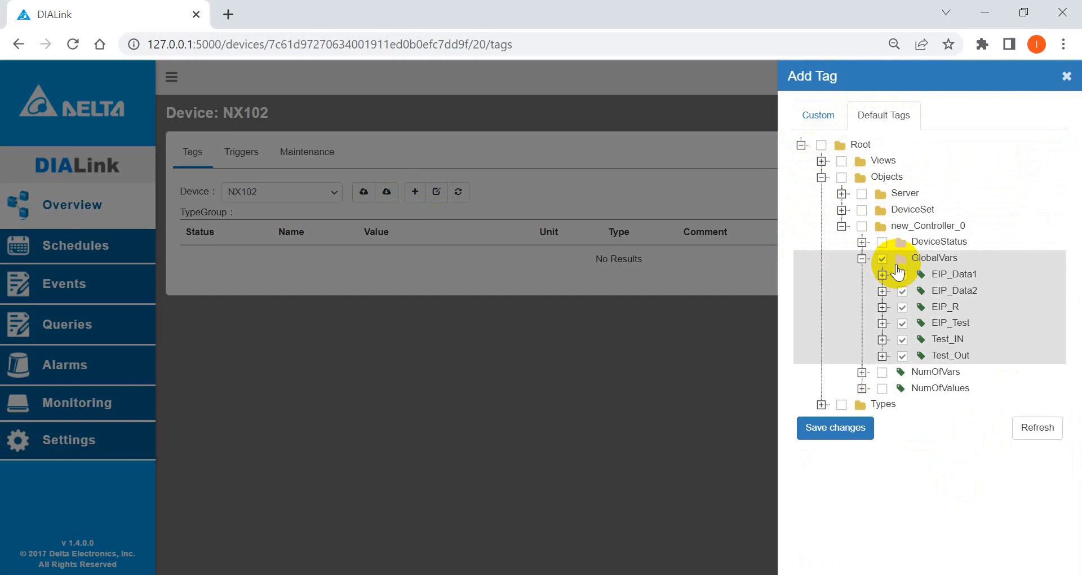
click(832, 429)
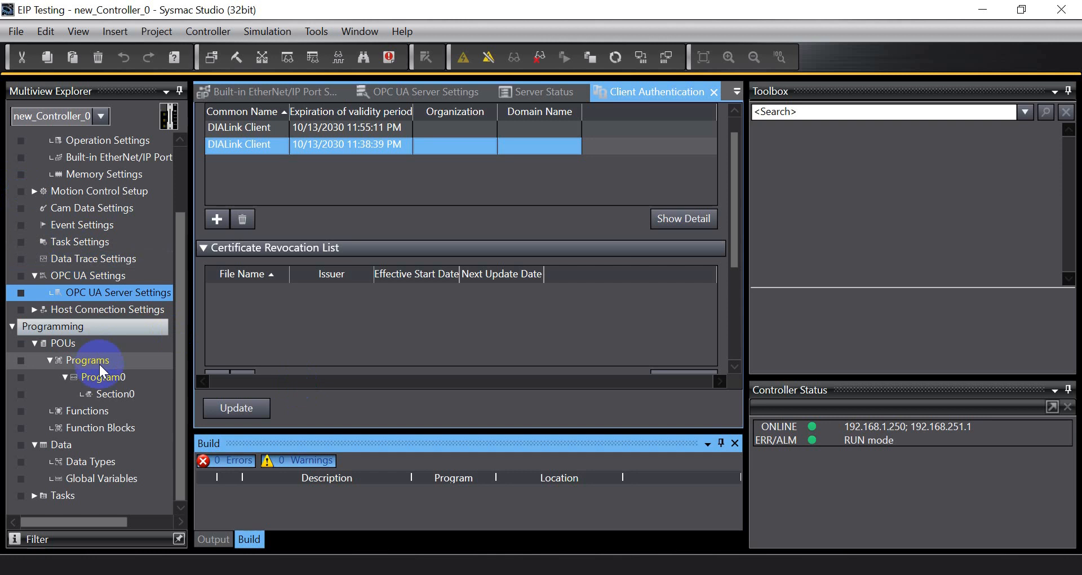
- Switch to Sysmac Studio and check the Test_IN and Test_Out variables in the Section0 ladder of Program0
click(104, 388)
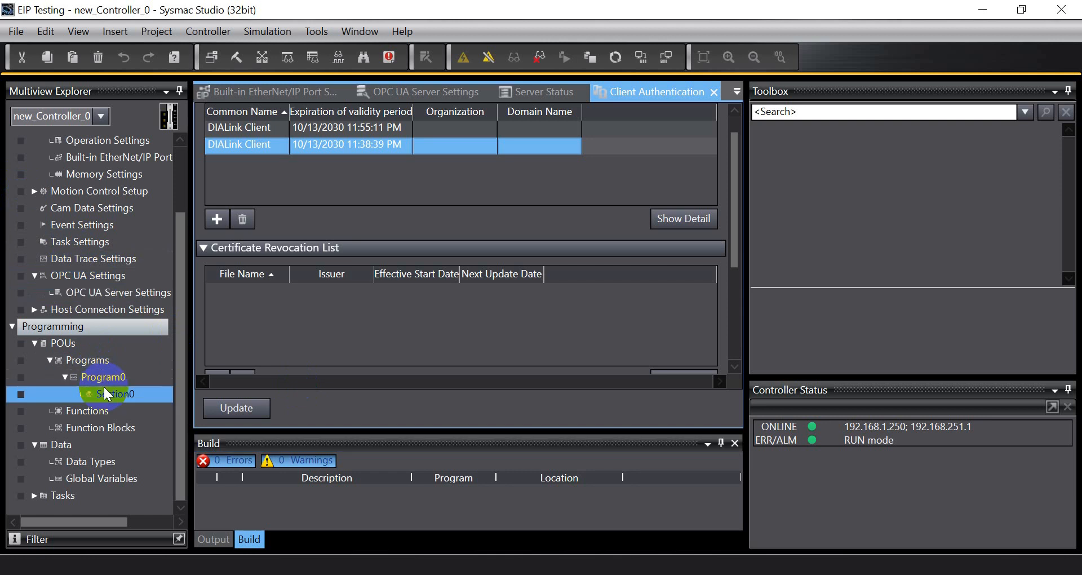
double_click(103, 385)
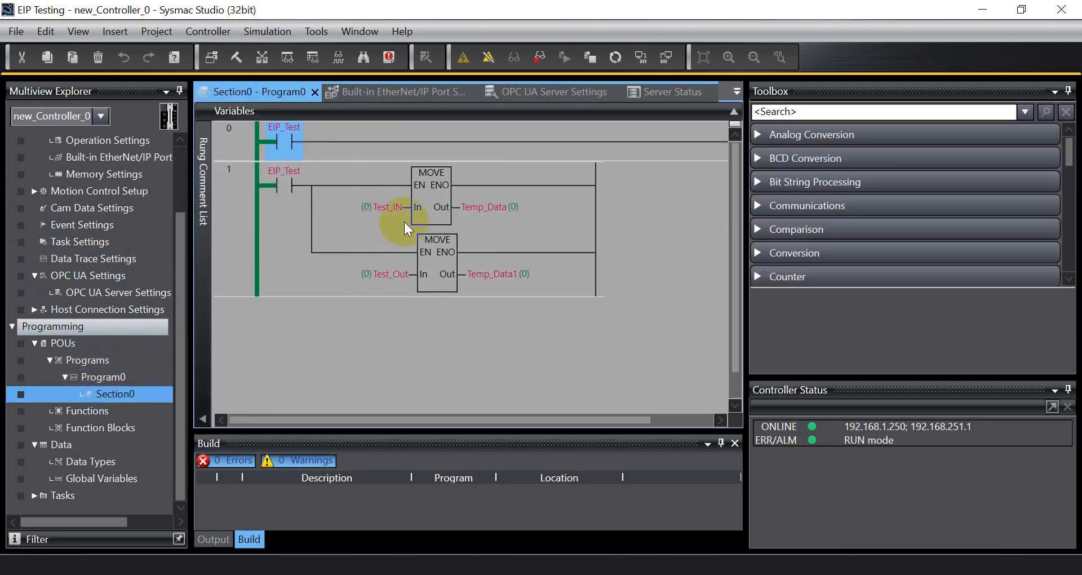
mouse_move(389, 212)
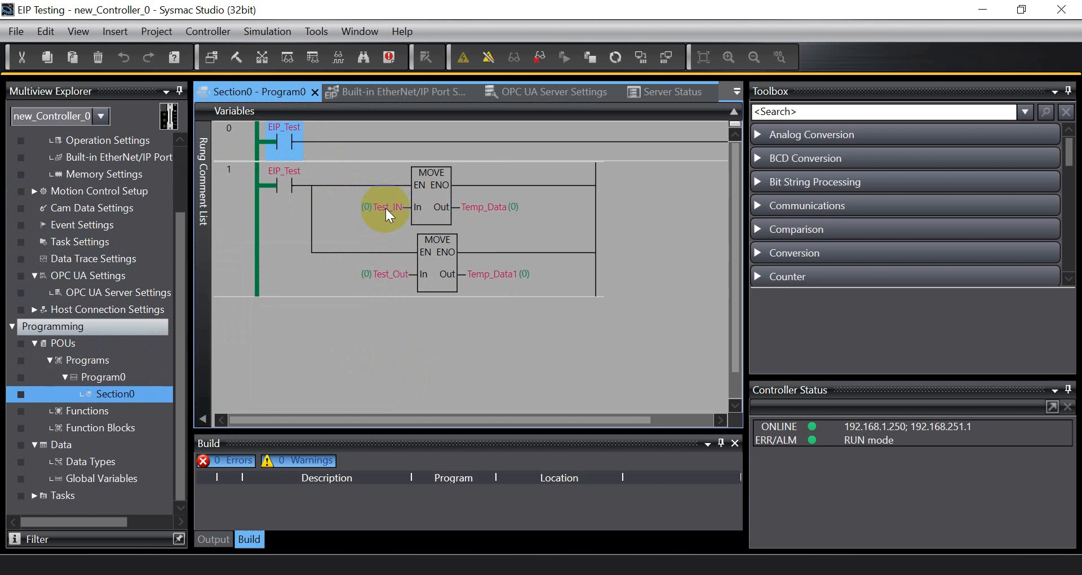
key(alt+Tab)
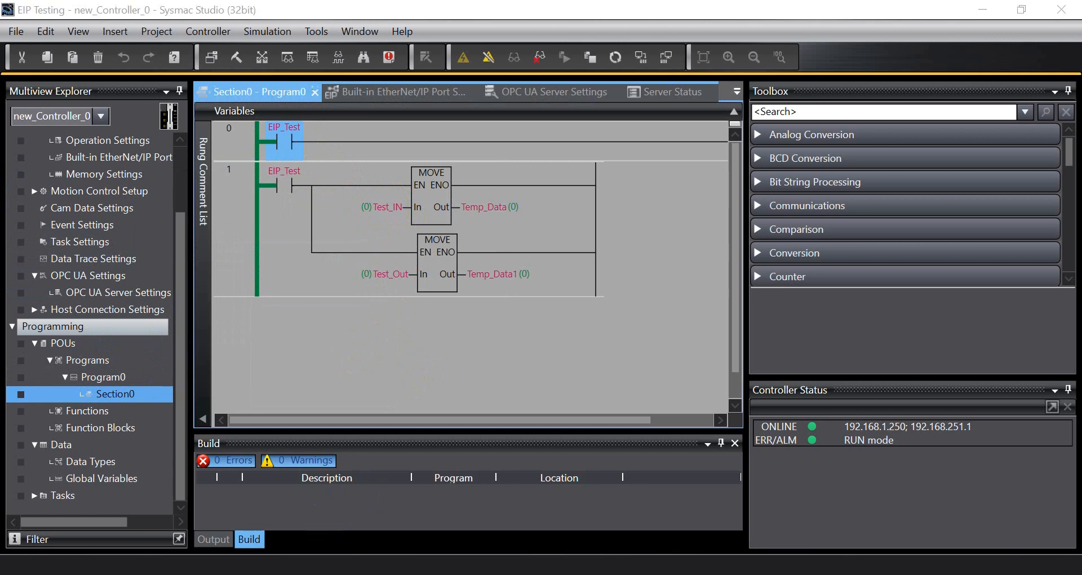
- Switch to DIALink and write the value 11 to the Test_IN tag of the NX102 device
click(387, 389)
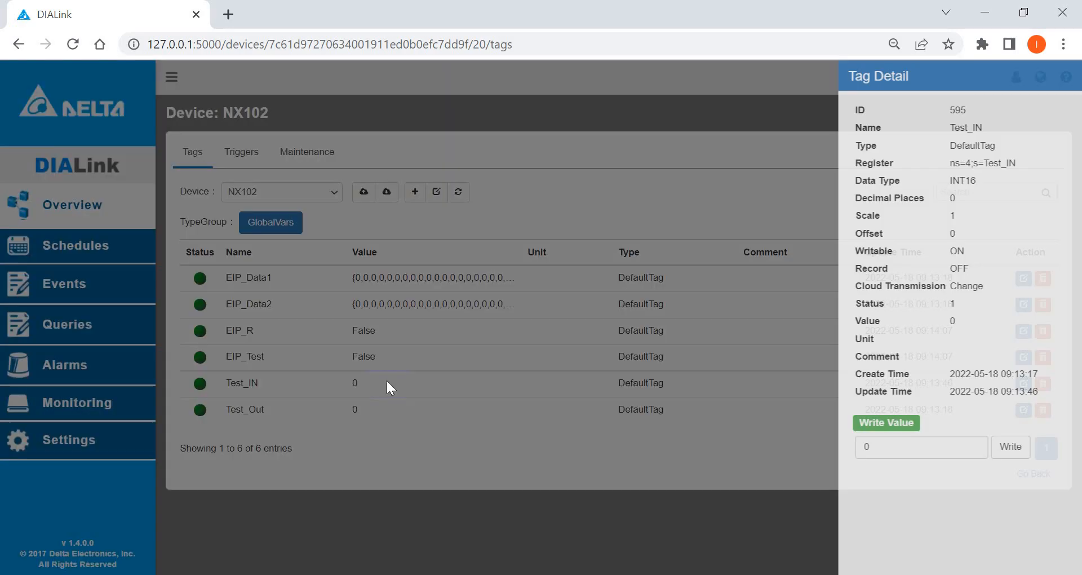
click(850, 444)
text(11)
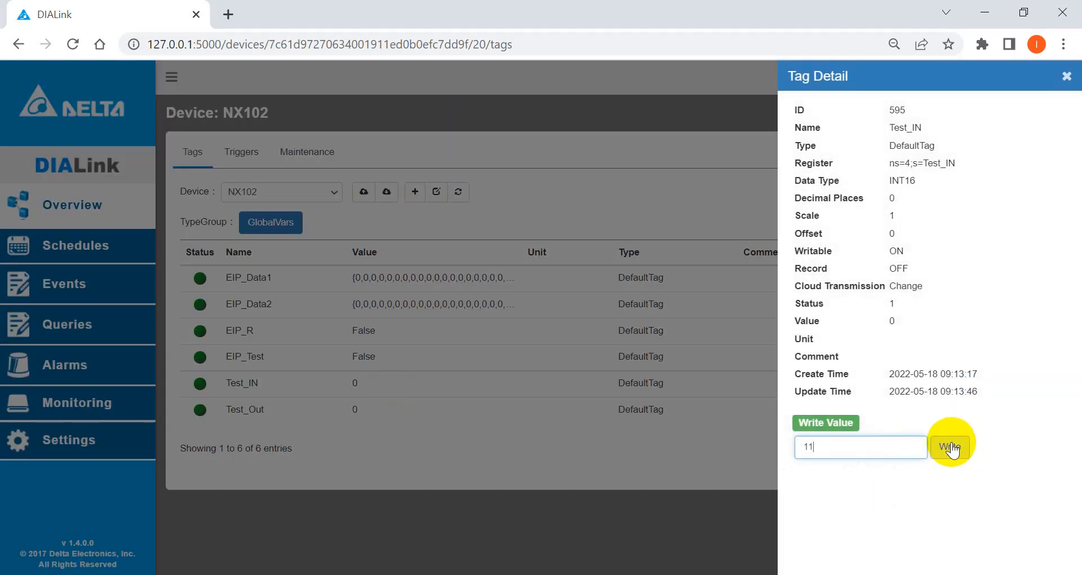
click(950, 447)
click(429, 428)
- Write the value 22 to the Test_Out tag and close its details
click(350, 410)
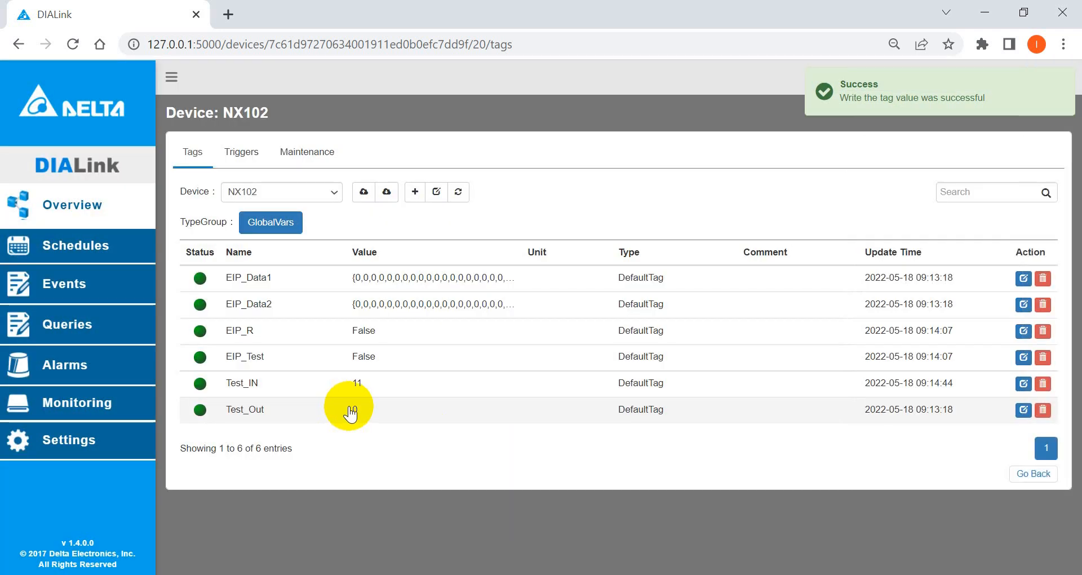
double_click(850, 454)
text(22)
click(950, 447)
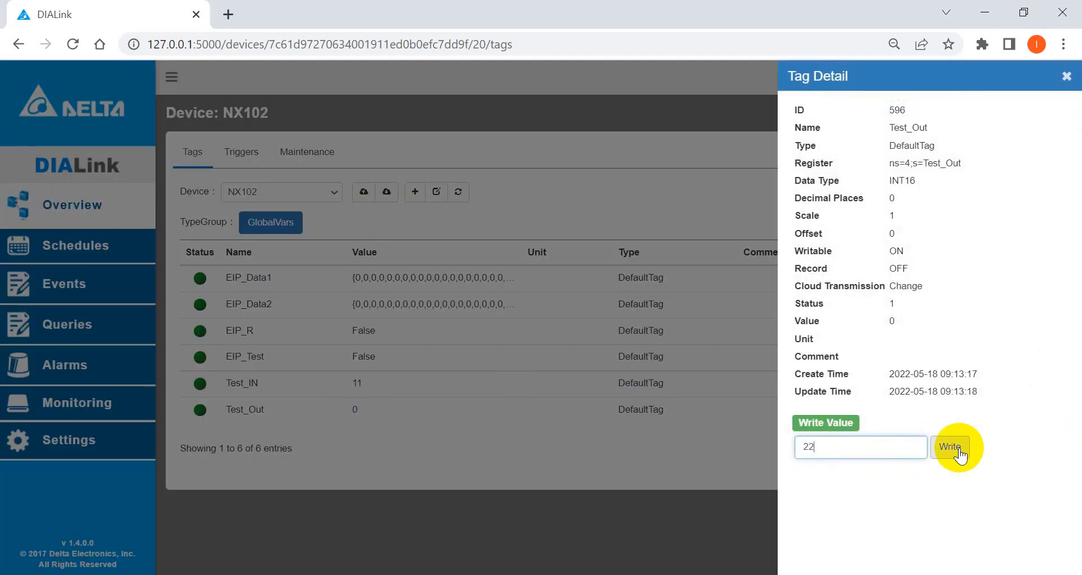
click(555, 470)
- Write the string True to the EIP_Test tag and return to the NX102 tag list
click(333, 365)
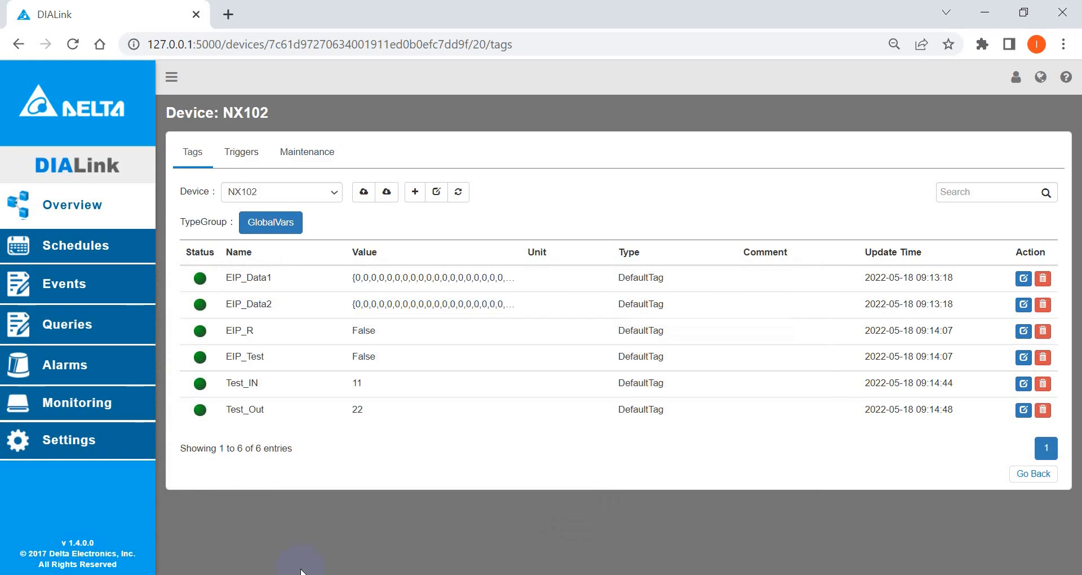
click(386, 359)
double_click(845, 462)
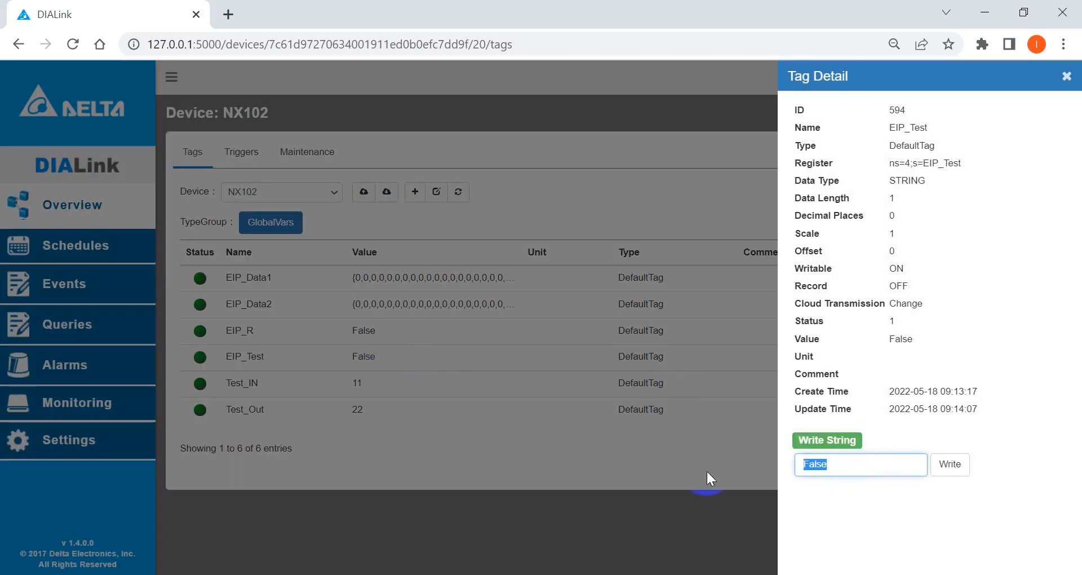
text(True)
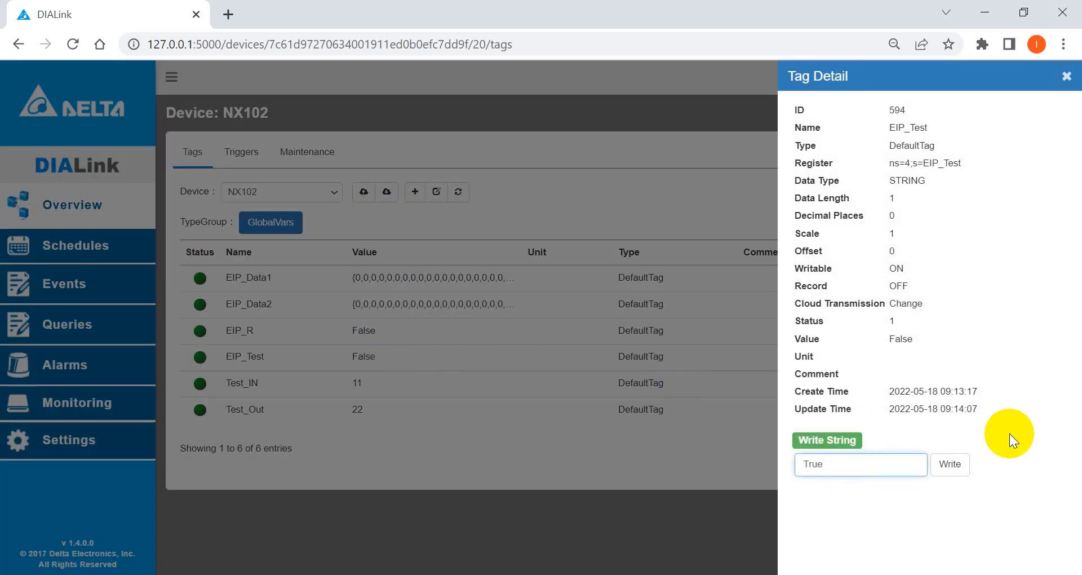
click(950, 464)
click(551, 488)
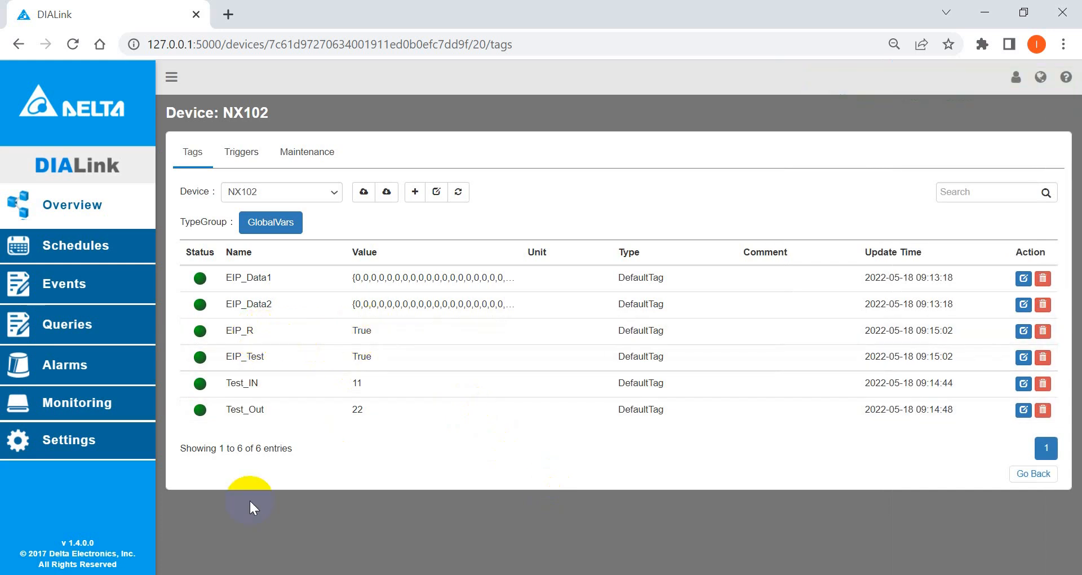
- Open the details of the EIP_R tag
click(360, 335)
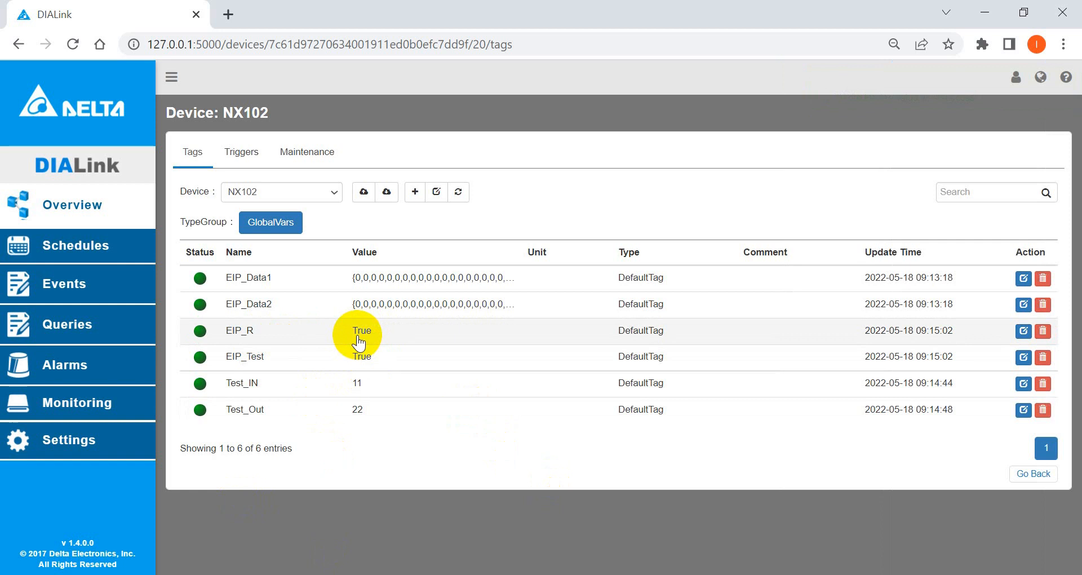